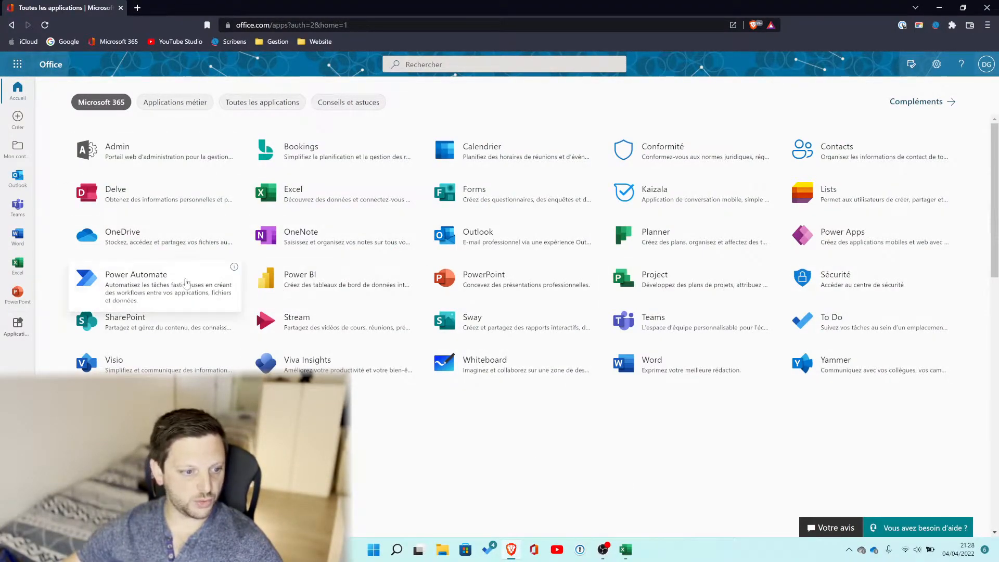
Open Power Automate and start a new automated cloud flow named "Enregistrementy de mes pièce jointes" from the flows list.
{"action": "left_click", "coordinate": [158, 283]}
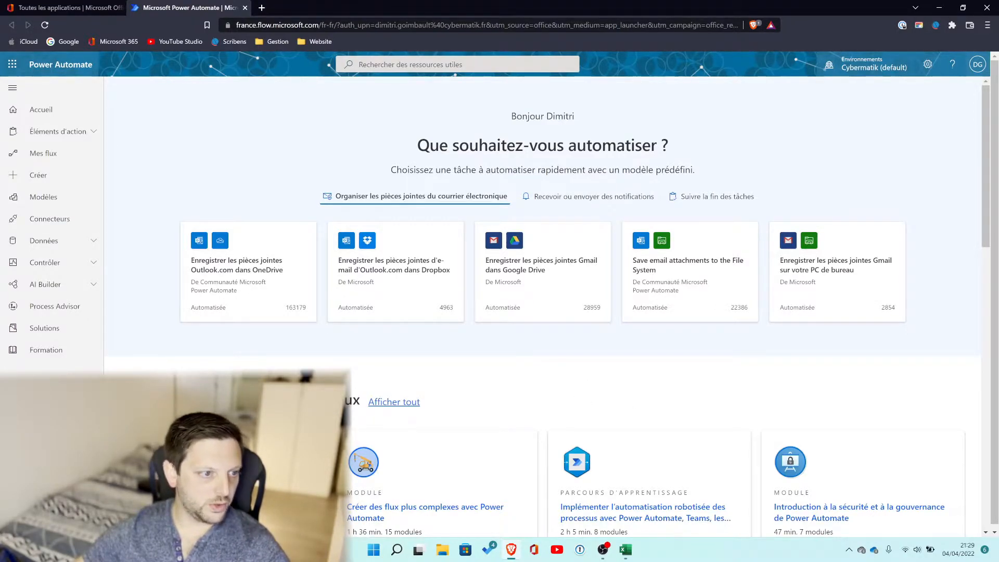
{"action": "left_click", "coordinate": [63, 160]}
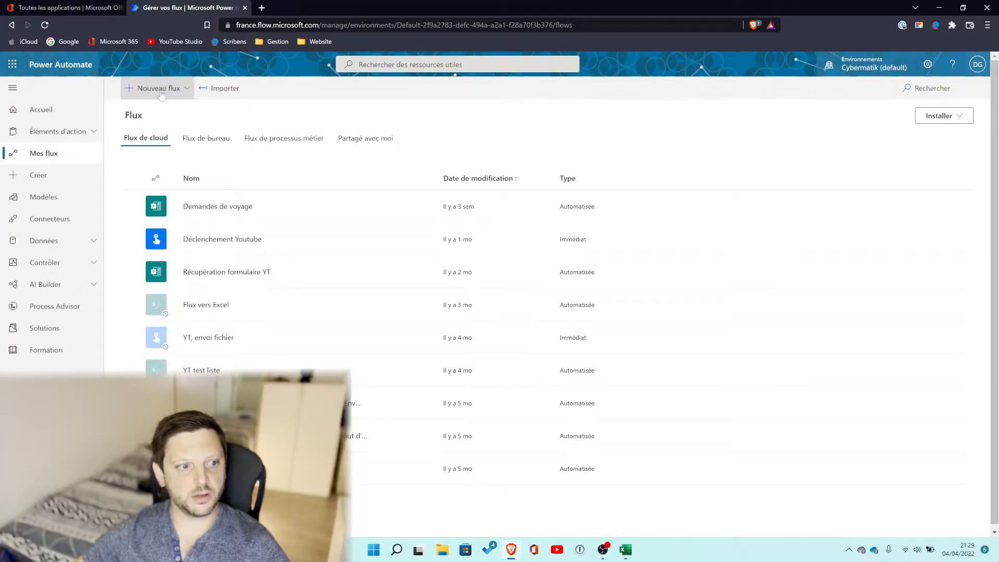
{"action": "left_click", "coordinate": [158, 88]}
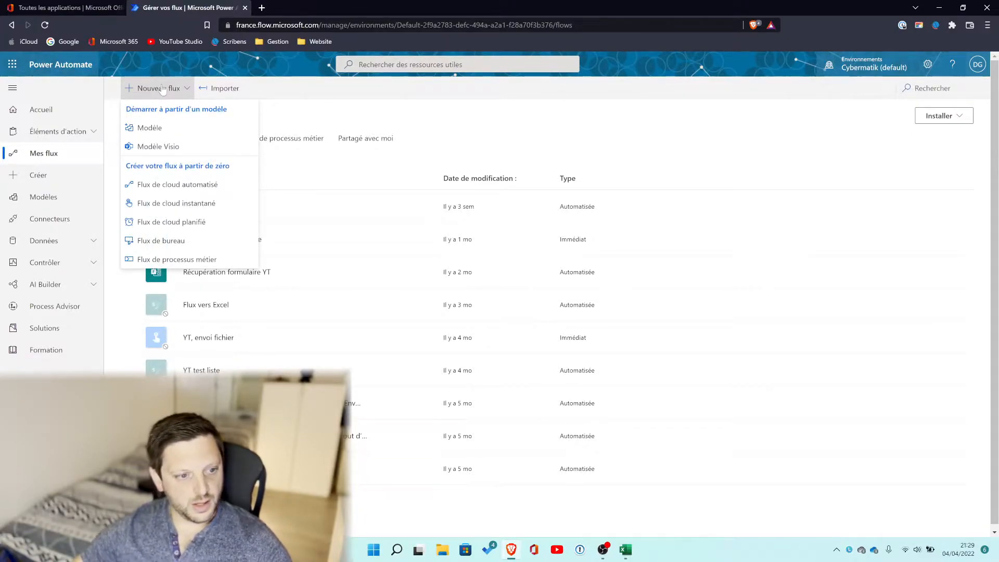
{"action": "left_click", "coordinate": [200, 186]}
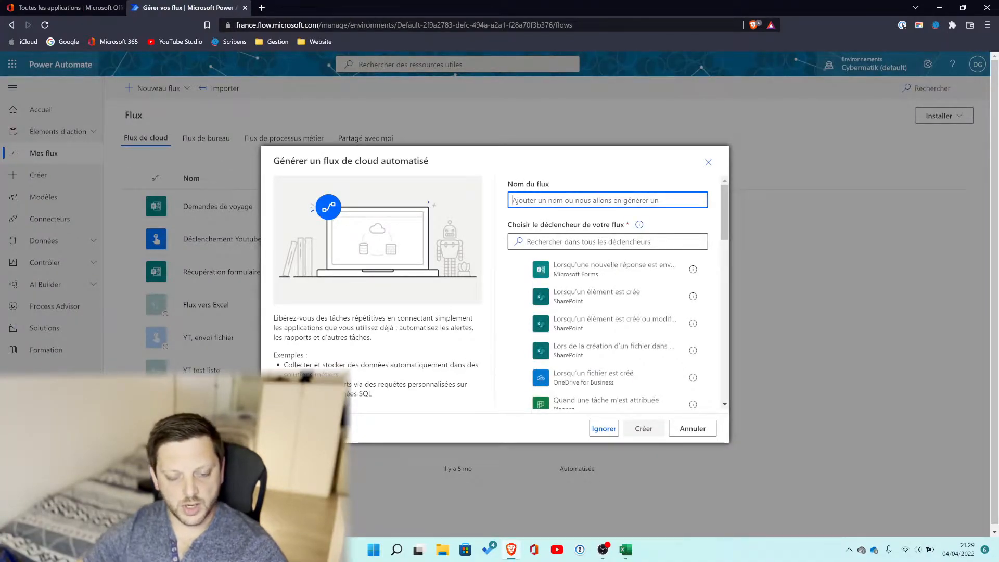
{"action": "type", "text": "Enregistrementy de me"}
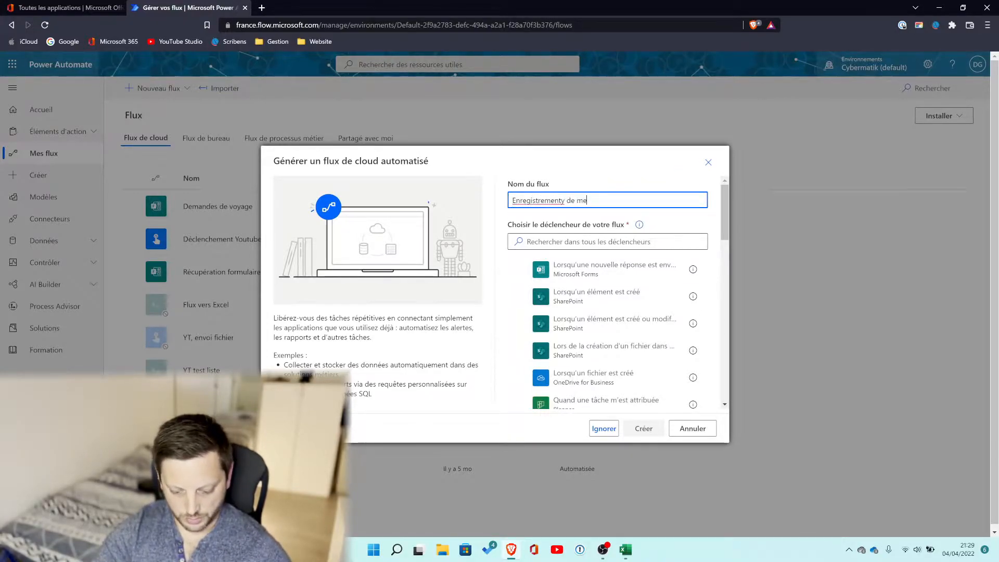
{"action": "type", "text": "s pièce jointes"}
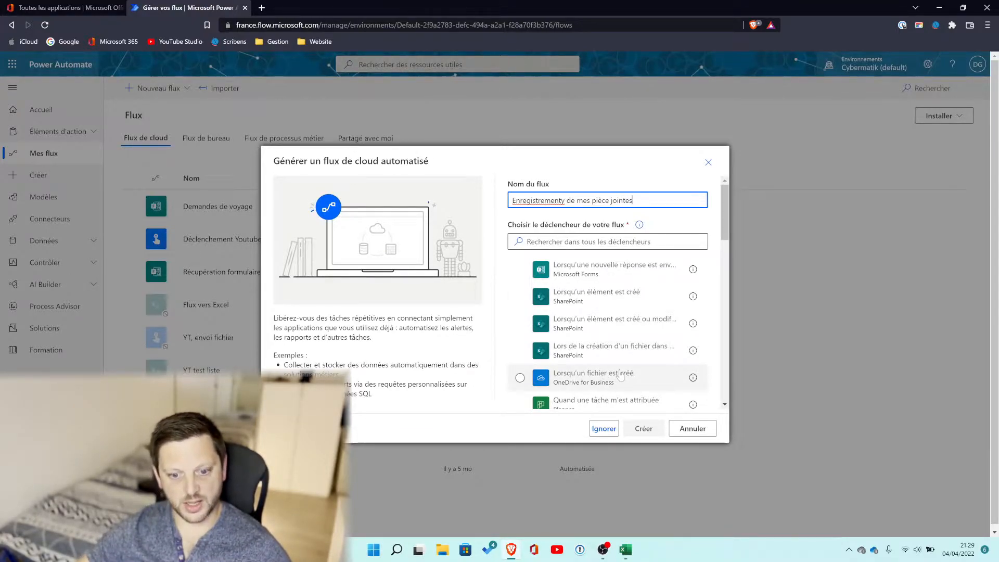
Find the Office 365 Outlook trigger "À l'arrivée d'un nouvel e-mail (V3)" and create the flow with it.
{"action": "scroll", "coordinate": [620, 376], "scroll_direction": "down", "scroll_amount": 4}
{"action": "scroll", "coordinate": [619, 355], "scroll_direction": "down", "scroll_amount": 3}
{"action": "scroll", "coordinate": [619, 355], "scroll_direction": "up", "scroll_amount": 8}
{"action": "left_click", "coordinate": [614, 241]}
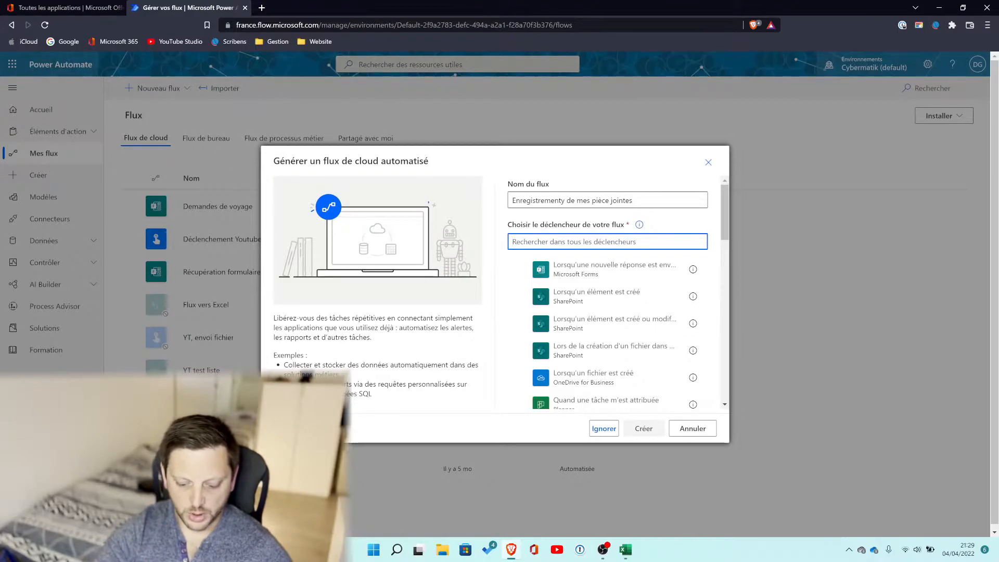
{"action": "type", "text": "outlook"}
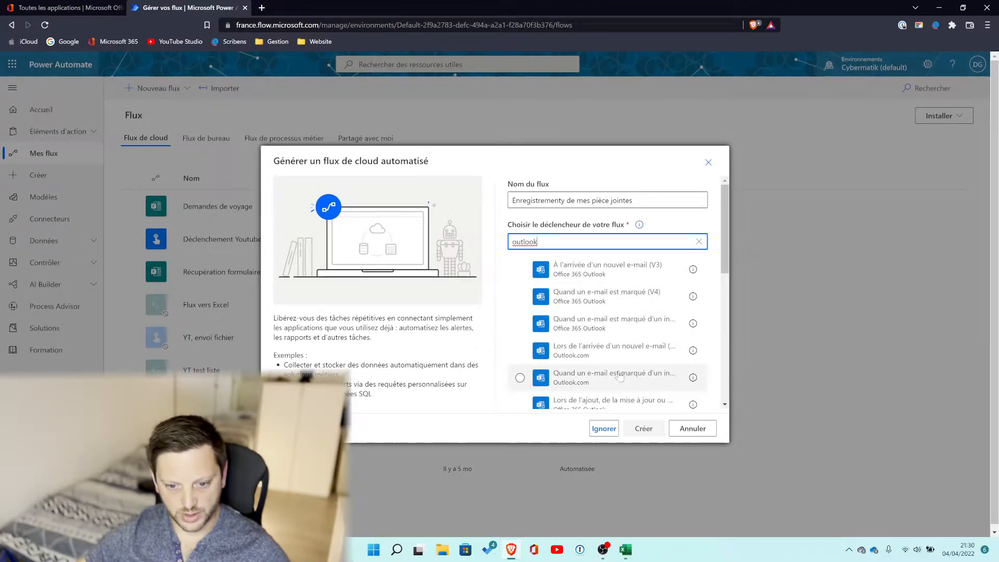
{"action": "left_click", "coordinate": [601, 274]}
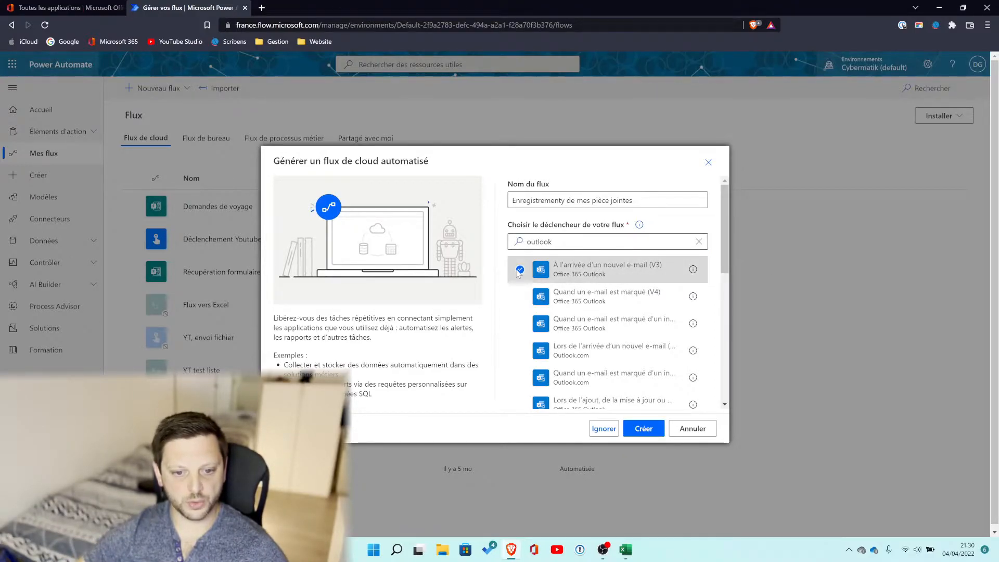
{"action": "left_click", "coordinate": [645, 429]}
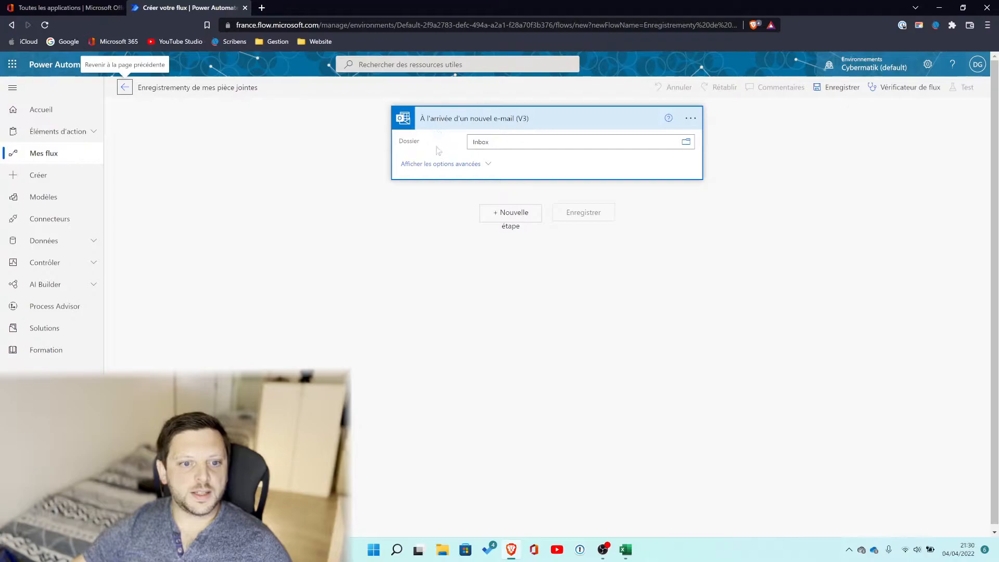
Check the signed-in account and browse the mailbox folders the new e-mail trigger can monitor.
{"action": "left_click", "coordinate": [980, 69]}
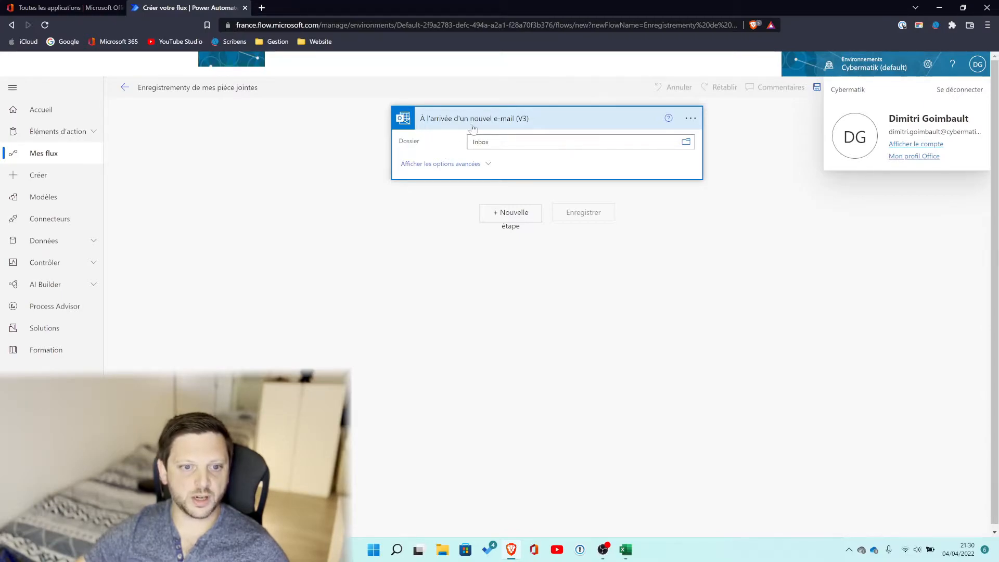
{"action": "left_click", "coordinate": [685, 147]}
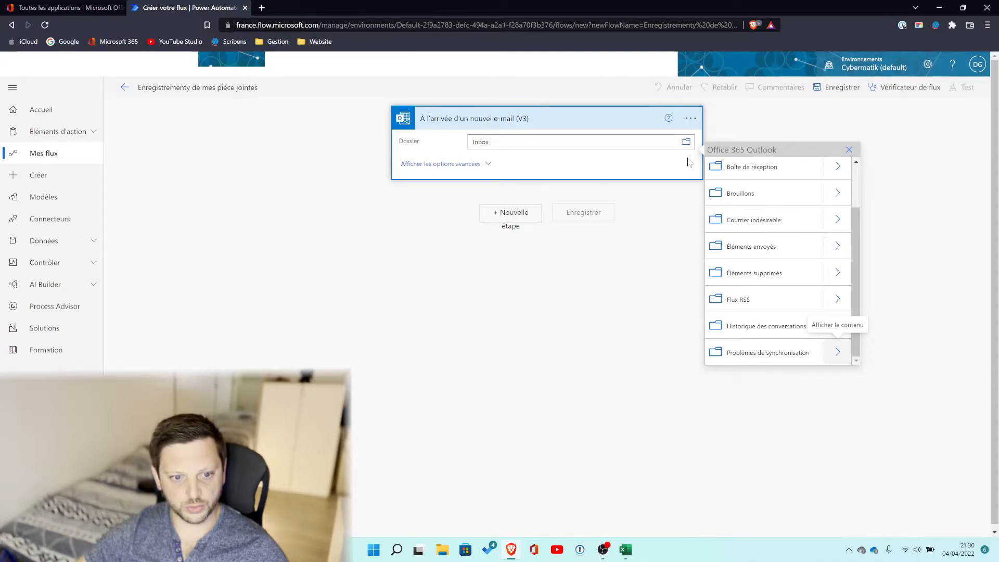
{"action": "left_click", "coordinate": [848, 150]}
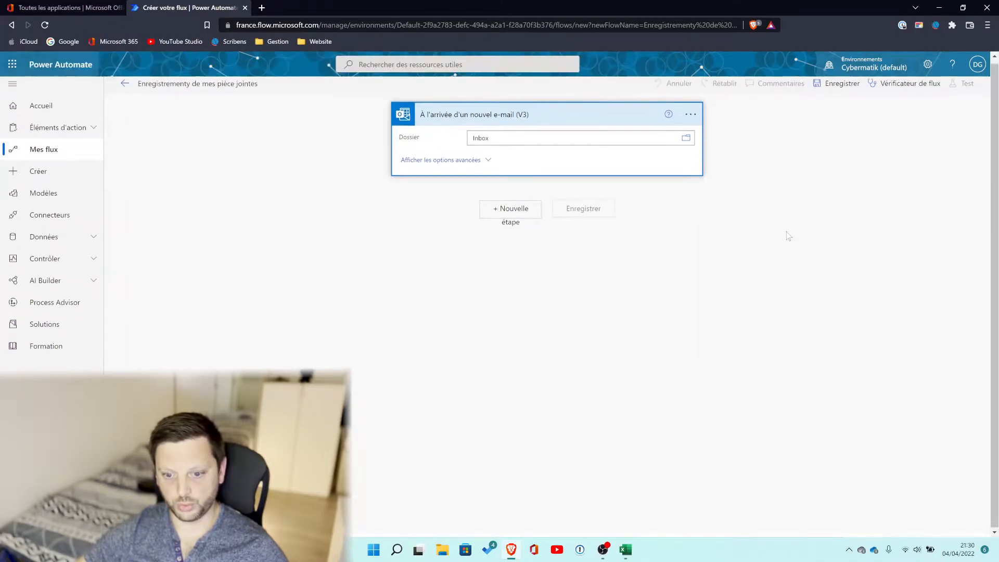
{"action": "left_click", "coordinate": [685, 141]}
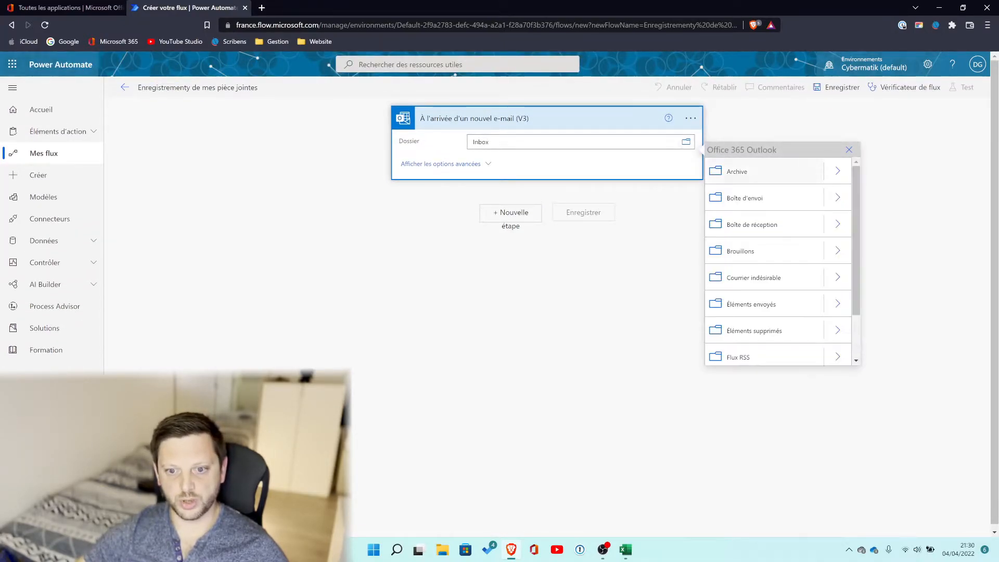
{"action": "scroll", "coordinate": [857, 226], "scroll_direction": "down", "scroll_amount": 2}
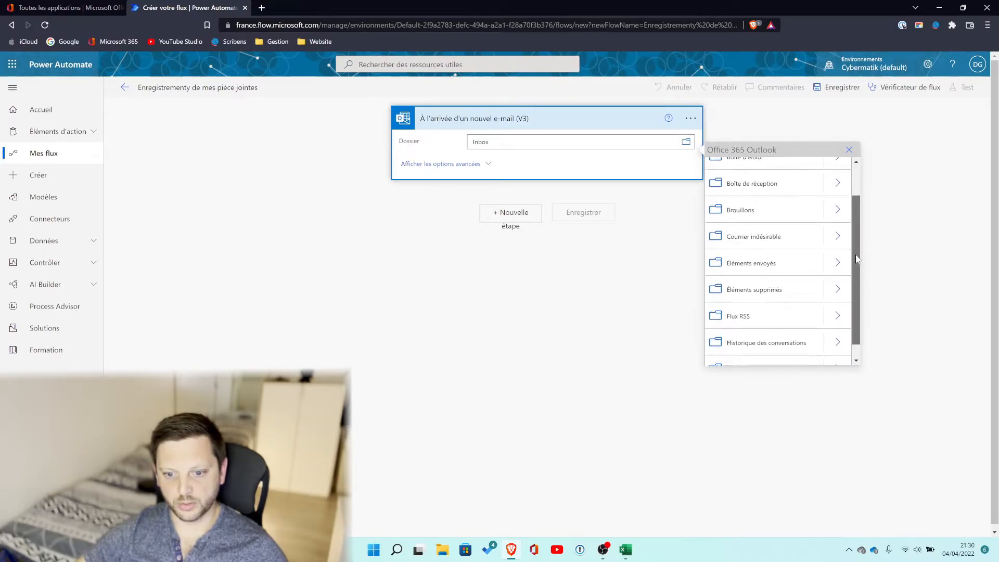
{"action": "scroll", "coordinate": [855, 196], "scroll_direction": "up", "scroll_amount": 2}
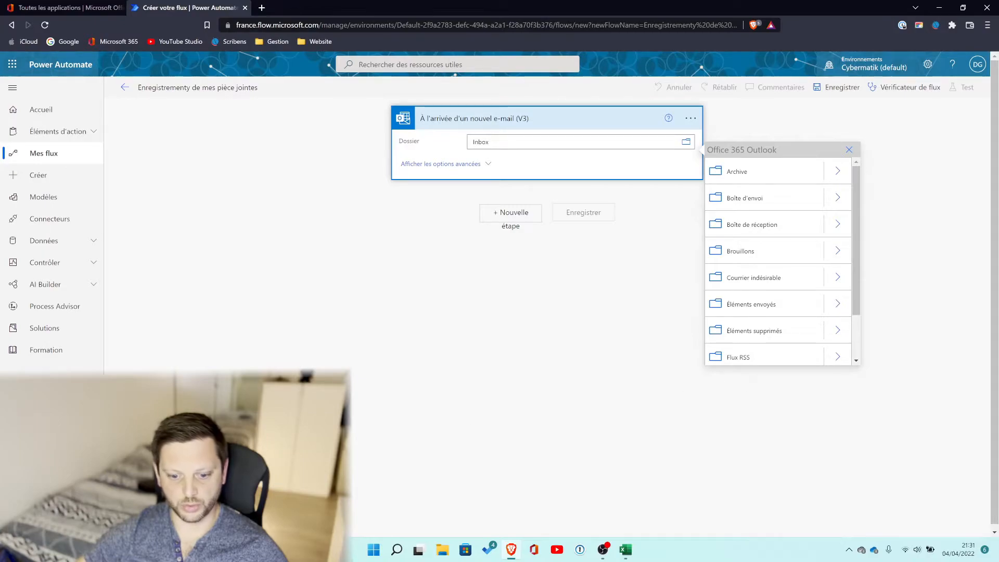
Switch to the Outlook desktop application.
{"action": "left_click", "coordinate": [373, 552]}
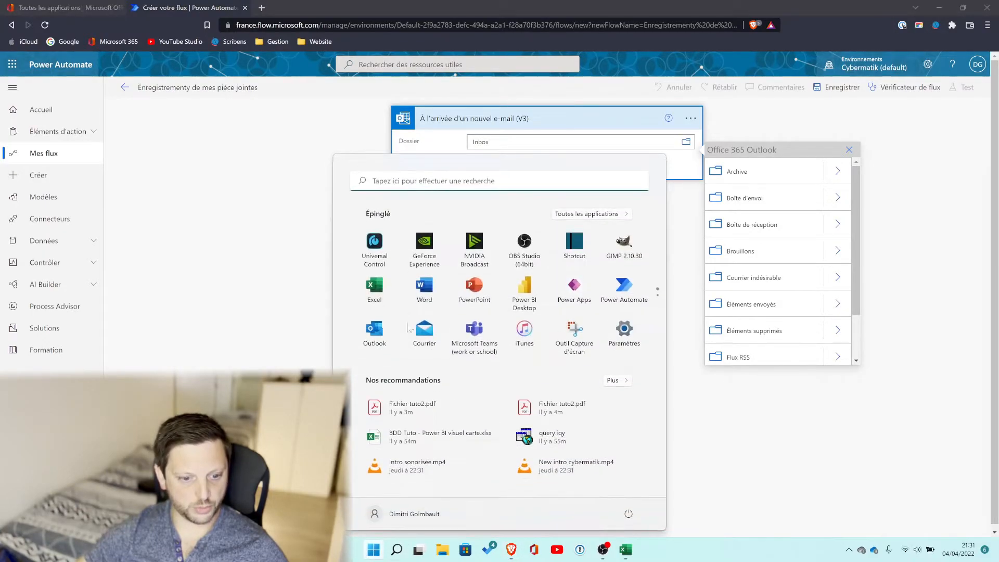
{"action": "left_click", "coordinate": [374, 331]}
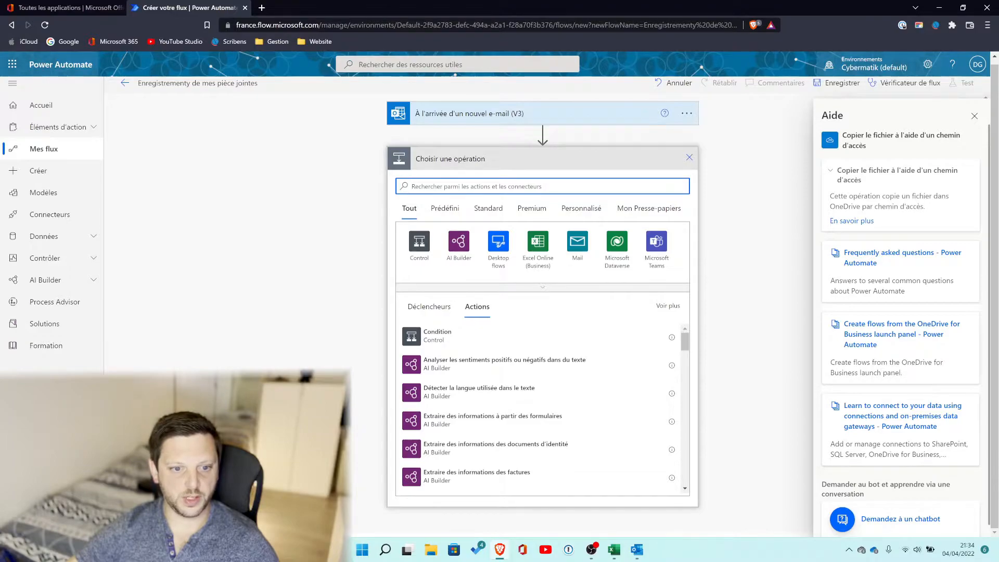
Add the OneDrive for Business action "Créer un fichier" as the operation following the e-mail trigger.
{"action": "type", "text": "onedrive"}
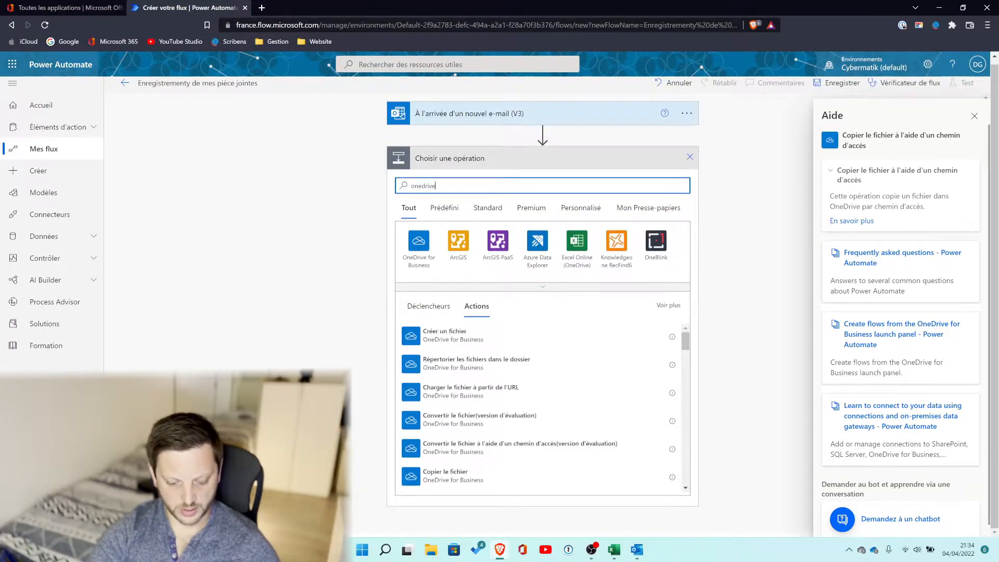
{"action": "left_click", "coordinate": [418, 242]}
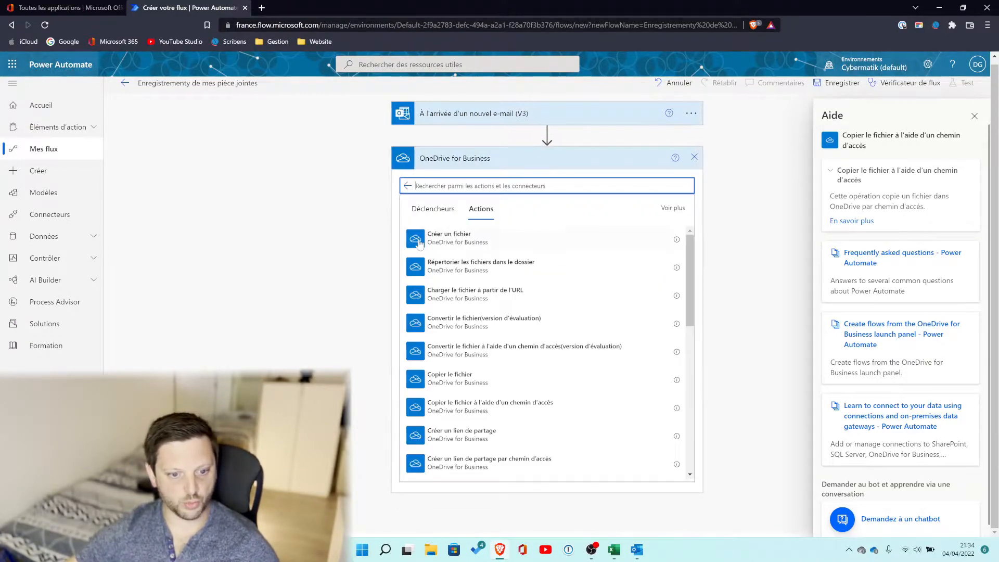
{"action": "scroll", "coordinate": [579, 323], "scroll_direction": "down", "scroll_amount": 3}
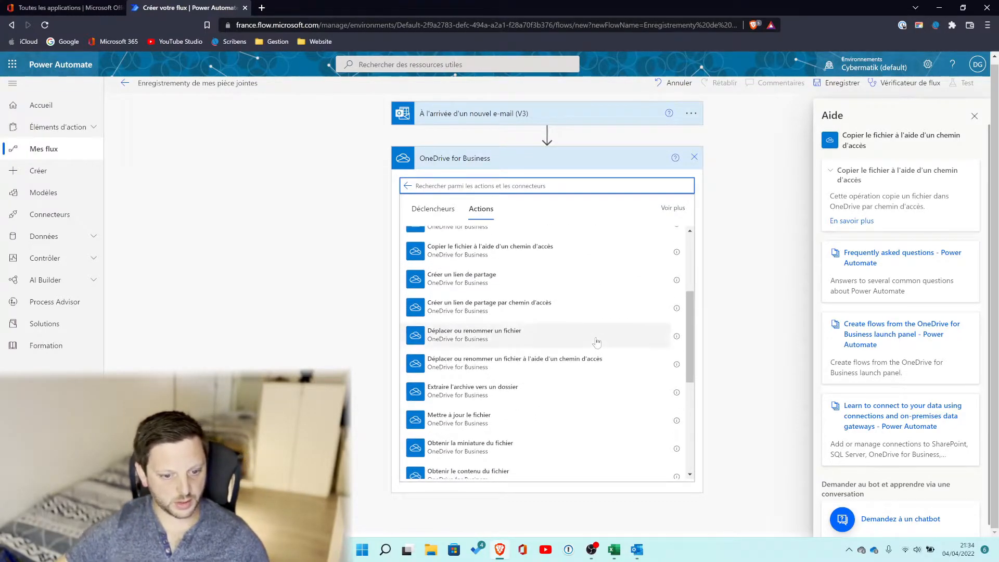
{"action": "scroll", "coordinate": [591, 334], "scroll_direction": "down", "scroll_amount": 5}
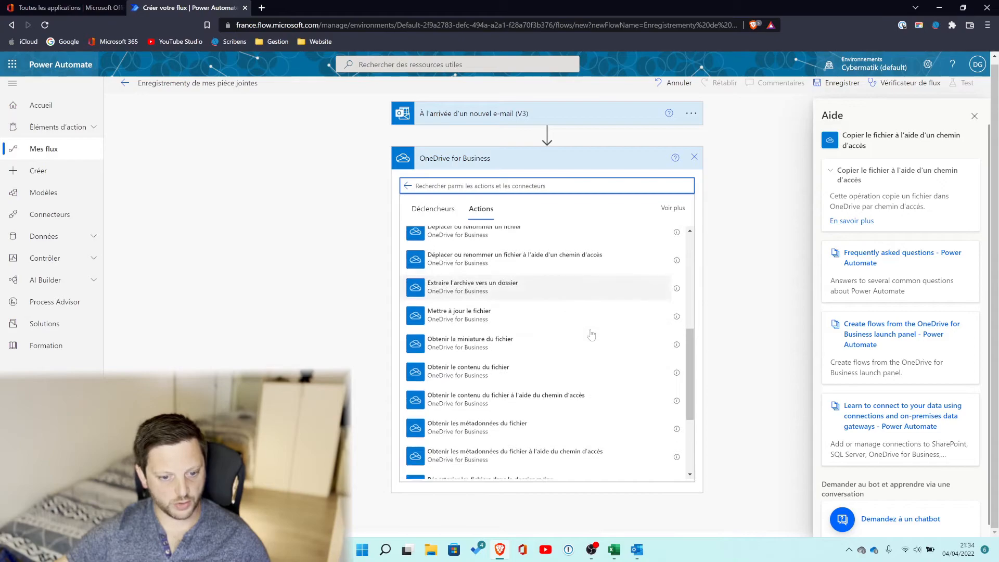
{"action": "scroll", "coordinate": [591, 334], "scroll_direction": "up", "scroll_amount": 7}
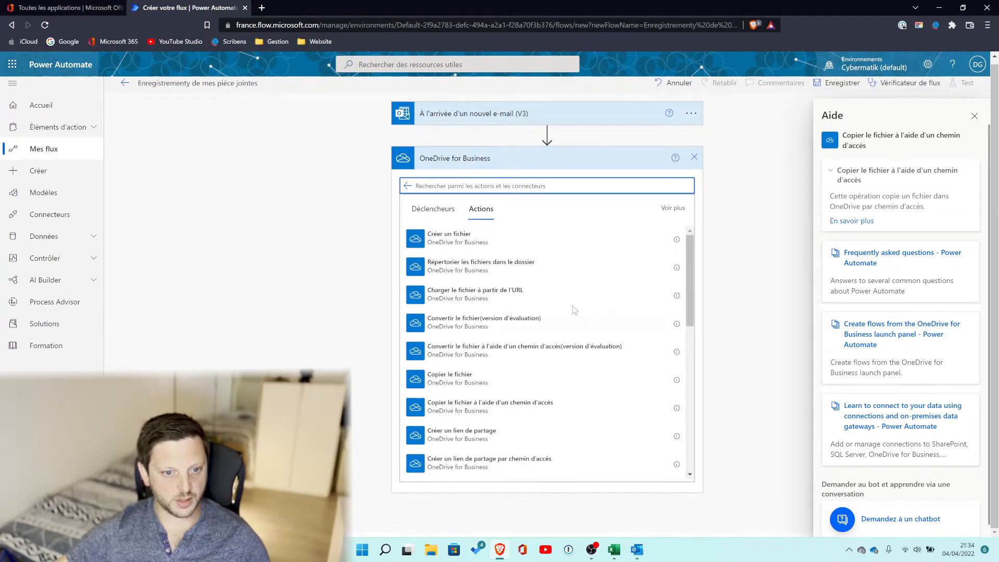
{"action": "scroll", "coordinate": [576, 317], "scroll_direction": "up", "scroll_amount": 1}
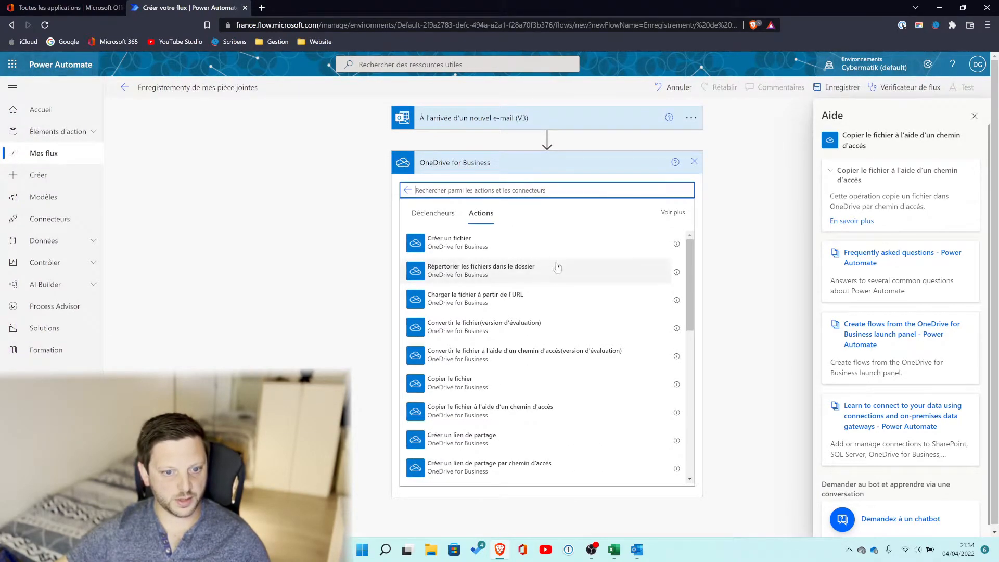
{"action": "left_click", "coordinate": [519, 245]}
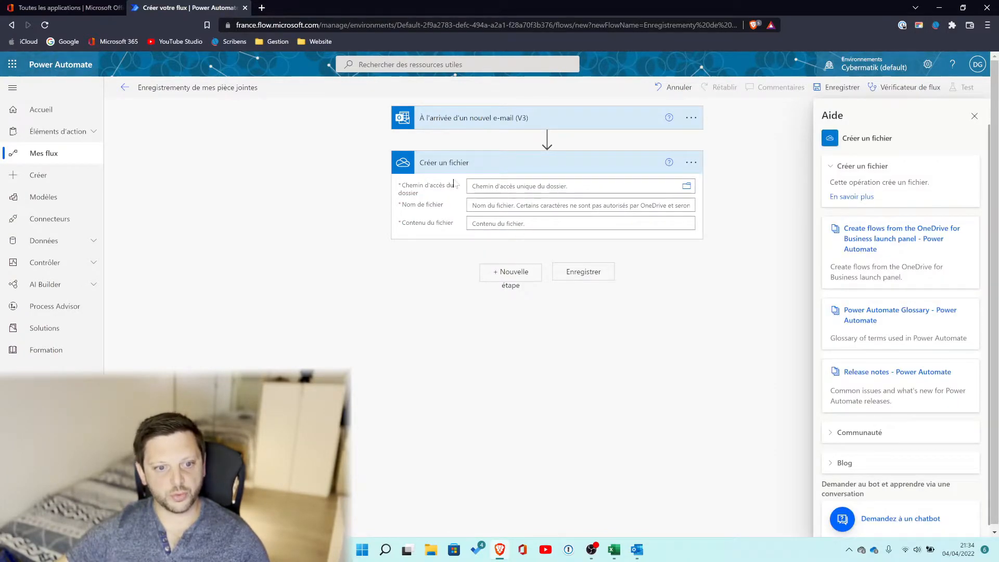
Set the file's folder path to /Documents/Tutos/Episode 61 - Enregistrer ses pièces jointes d'email dans onedrive.
{"action": "left_click", "coordinate": [686, 187]}
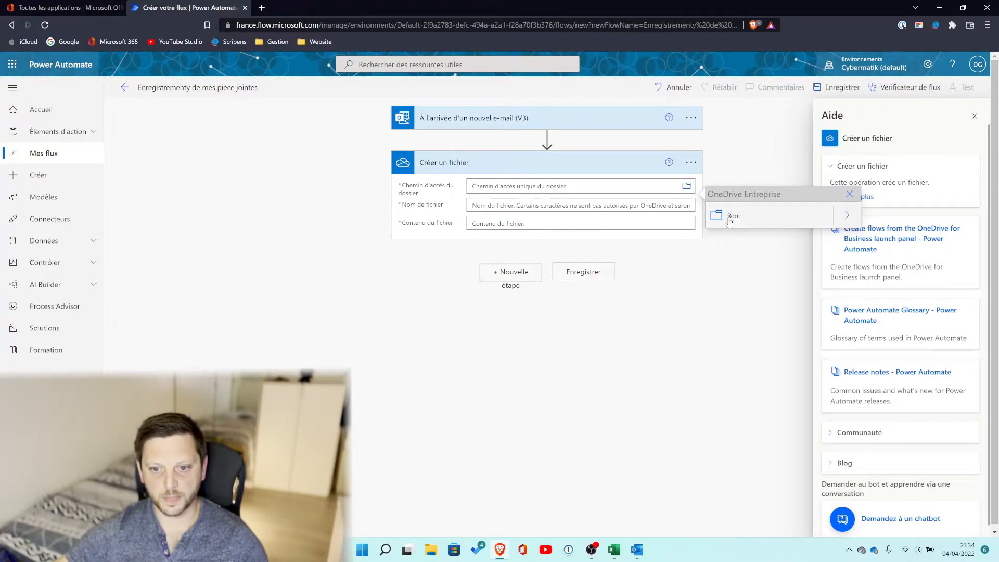
{"action": "left_click", "coordinate": [847, 216]}
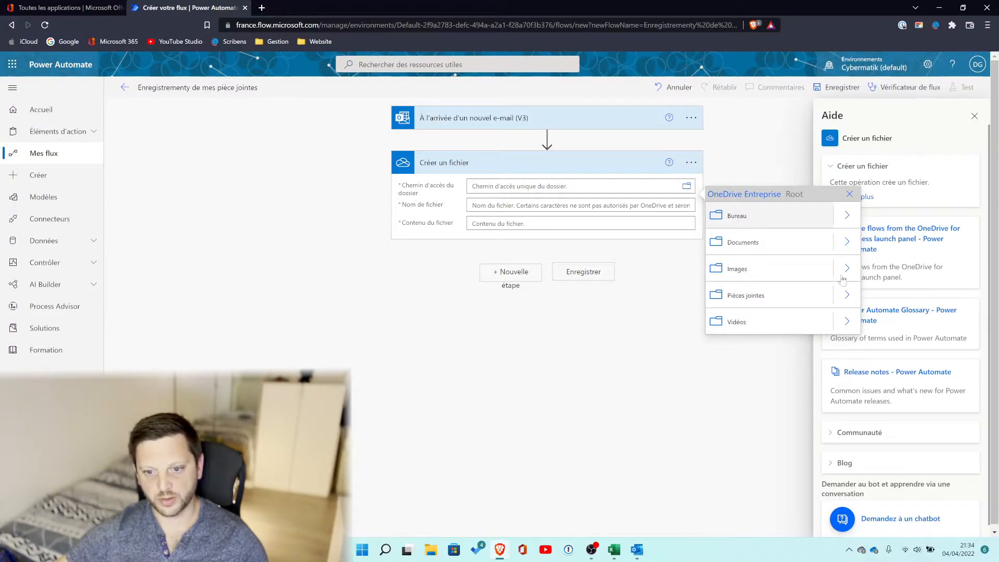
{"action": "left_click", "coordinate": [846, 241]}
{"action": "scroll", "coordinate": [811, 275], "scroll_direction": "down", "scroll_amount": 5}
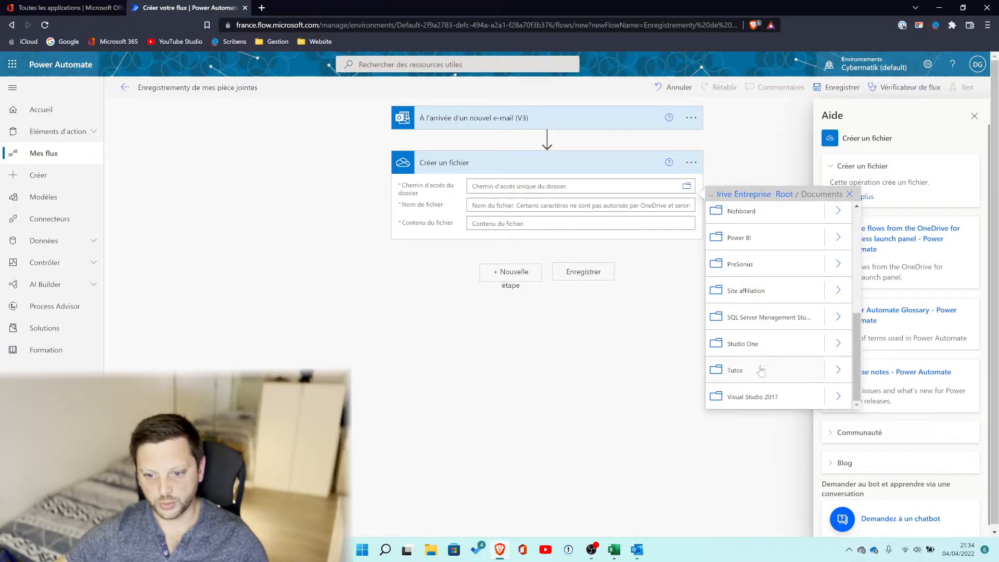
{"action": "left_click", "coordinate": [837, 370]}
{"action": "scroll", "coordinate": [769, 291], "scroll_direction": "down", "scroll_amount": 15}
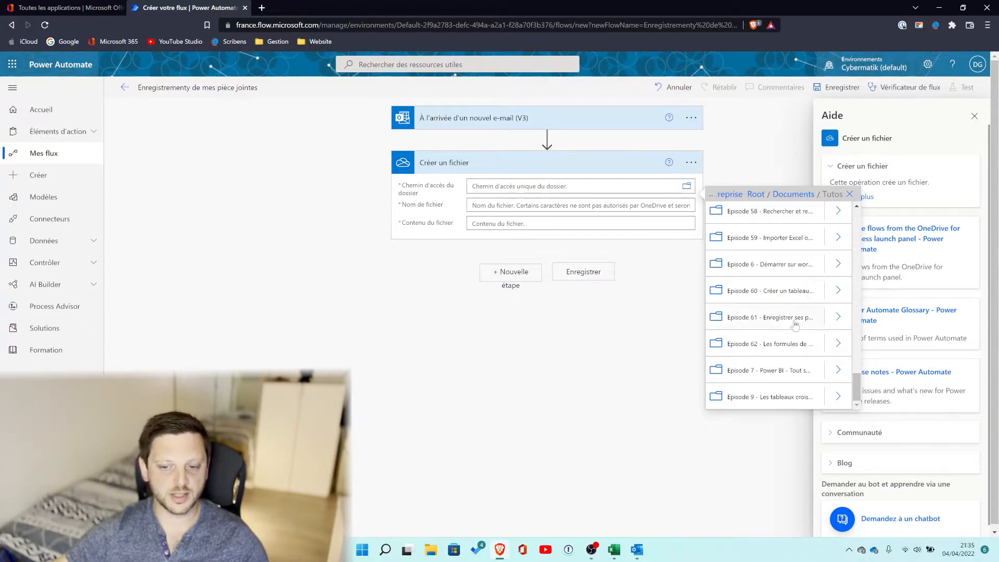
{"action": "left_click", "coordinate": [747, 319]}
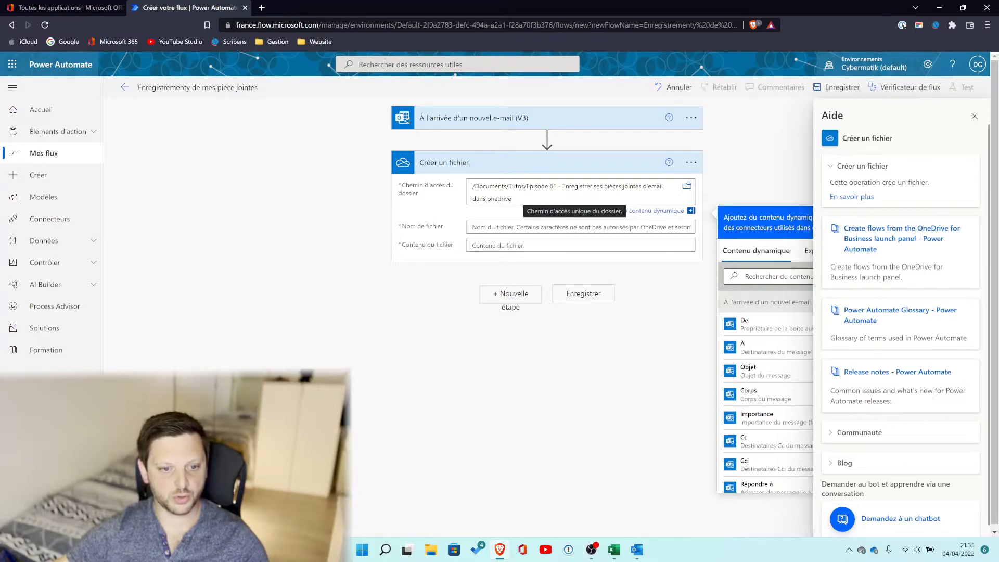
Set the OneDrive file's name to the dynamic content "Pièces jointes Nom" from the e-mail trigger.
{"action": "left_click", "coordinate": [974, 115]}
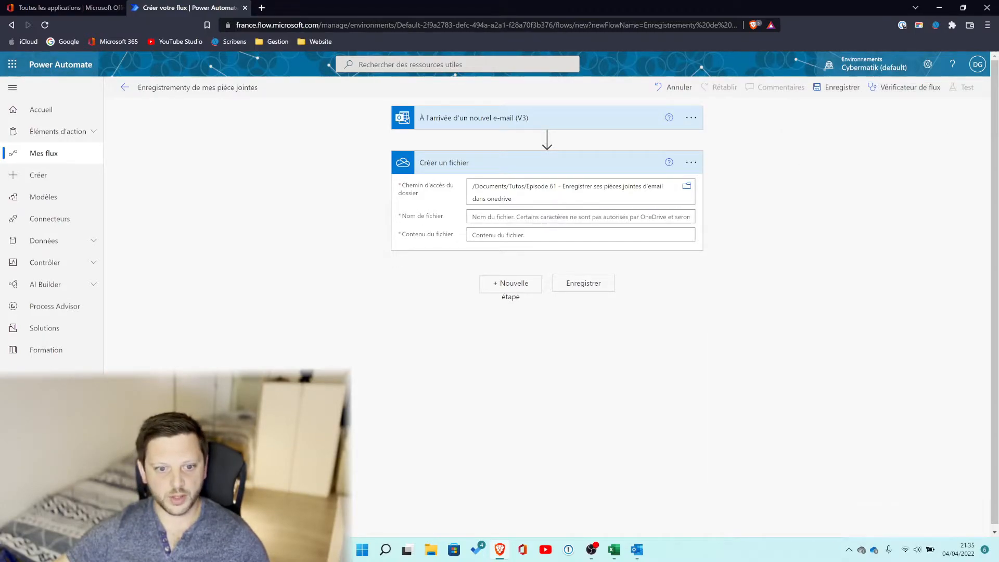
{"action": "left_click", "coordinate": [572, 217]}
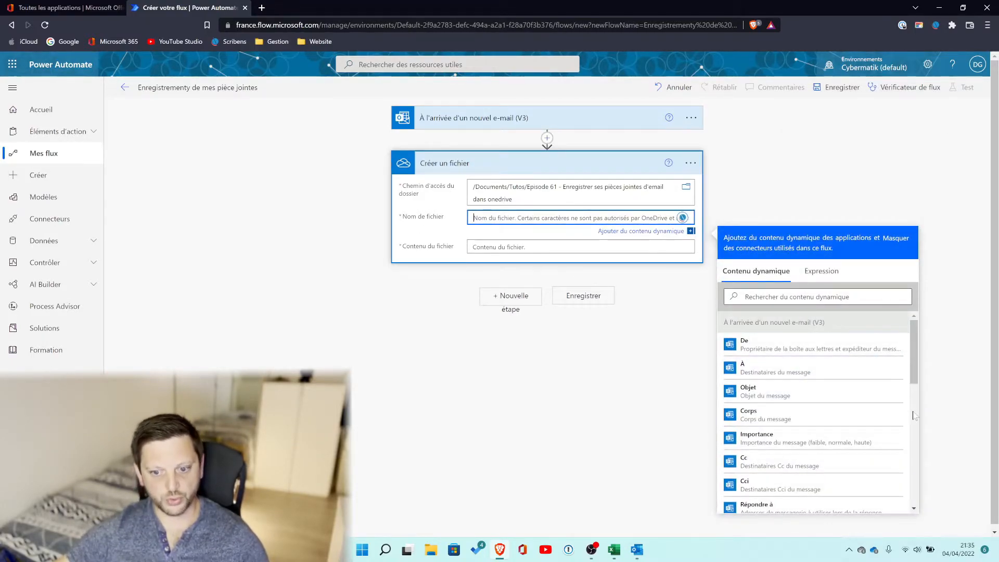
{"action": "scroll", "coordinate": [868, 415], "scroll_direction": "down", "scroll_amount": 5}
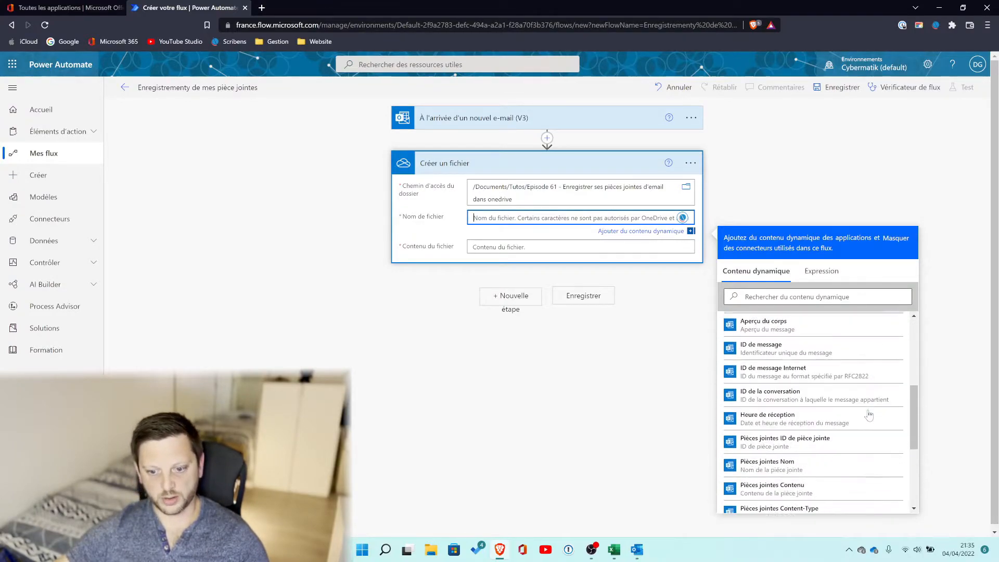
{"action": "scroll", "coordinate": [868, 415], "scroll_direction": "down", "scroll_amount": 1}
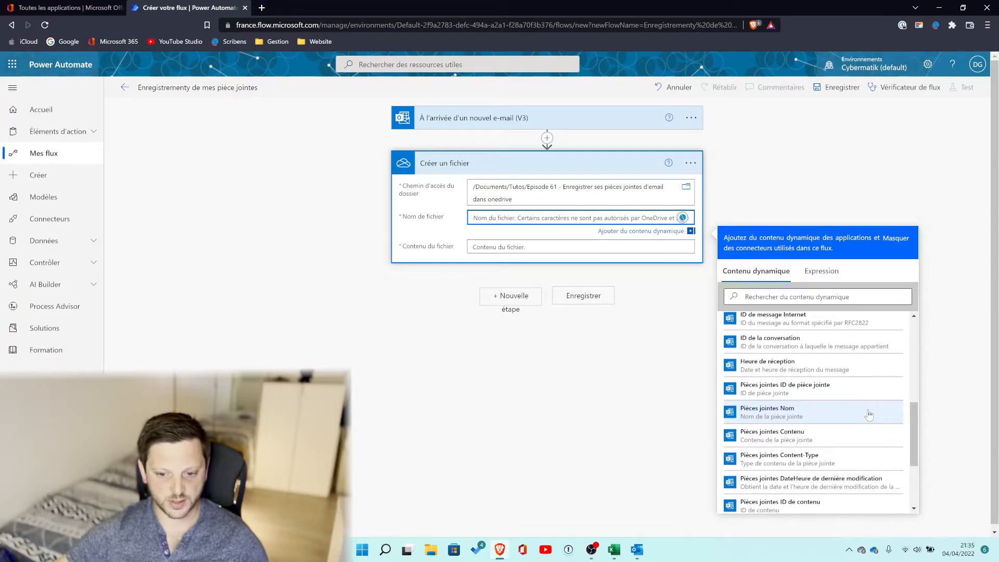
{"action": "scroll", "coordinate": [868, 414], "scroll_direction": "up", "scroll_amount": 6}
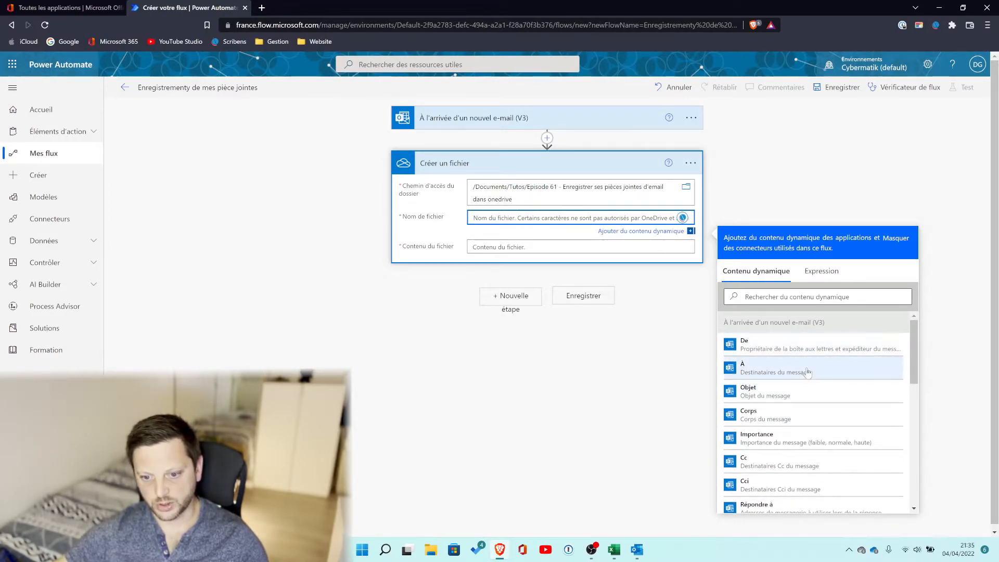
{"action": "scroll", "coordinate": [809, 380], "scroll_direction": "down", "scroll_amount": 3}
{"action": "scroll", "coordinate": [809, 384], "scroll_direction": "down", "scroll_amount": 5}
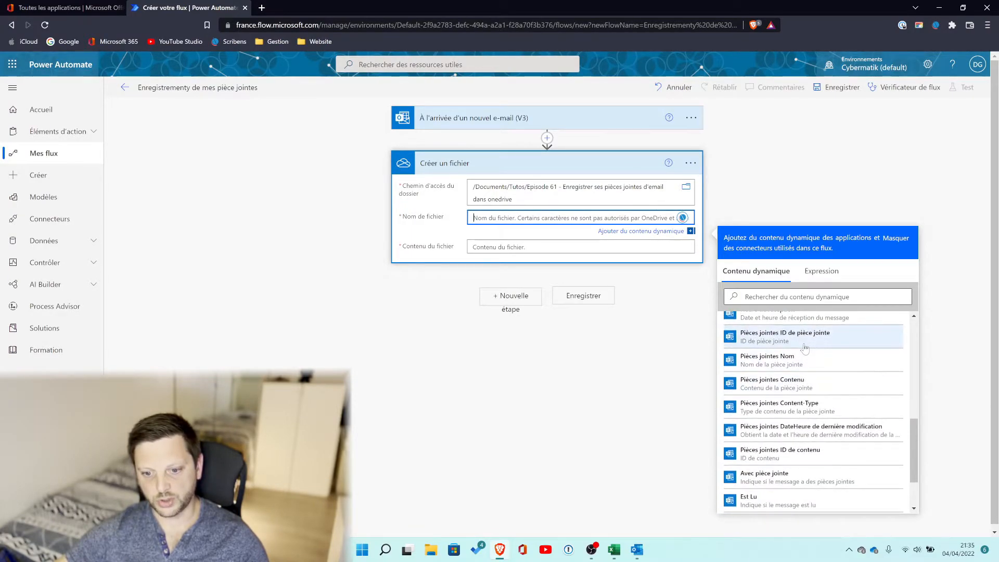
{"action": "scroll", "coordinate": [805, 347], "scroll_direction": "up", "scroll_amount": 1}
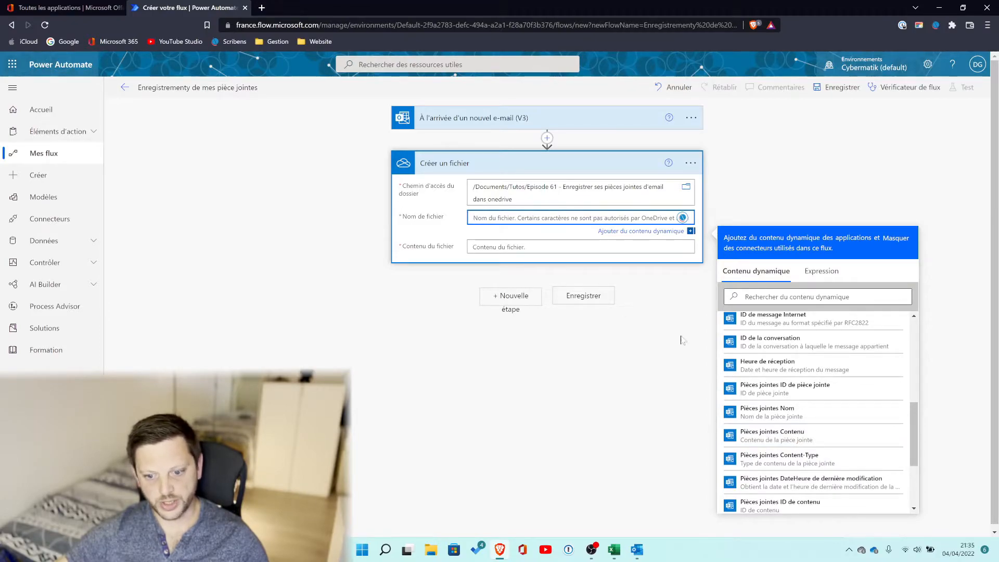
{"action": "left_click", "coordinate": [807, 415]}
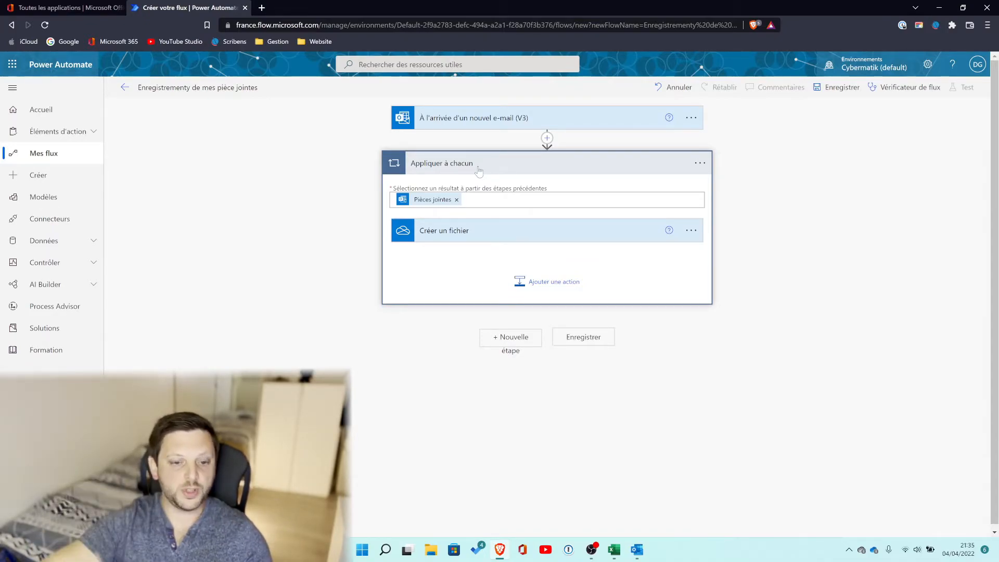
Set the file content of "Créer un fichier" inside the loop to the dynamic content "Pièces jointes Contenu".
{"action": "left_click", "coordinate": [453, 240]}
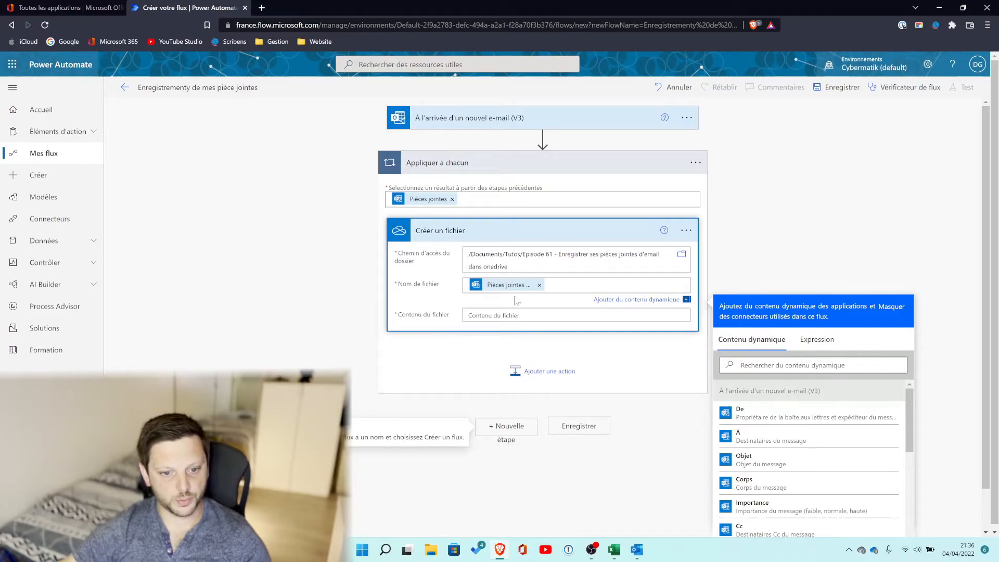
{"action": "left_click", "coordinate": [473, 315]}
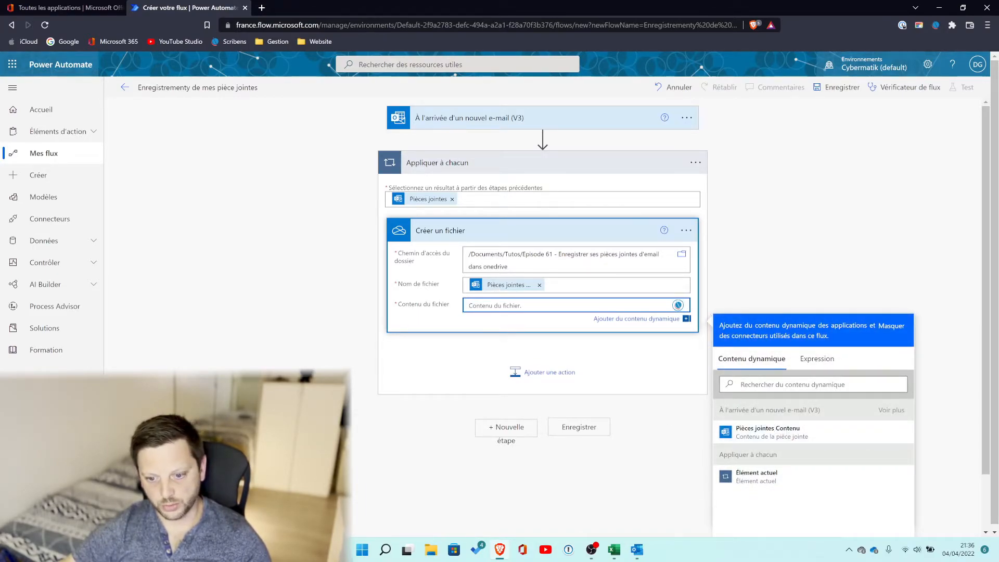
{"action": "left_click", "coordinate": [771, 432]}
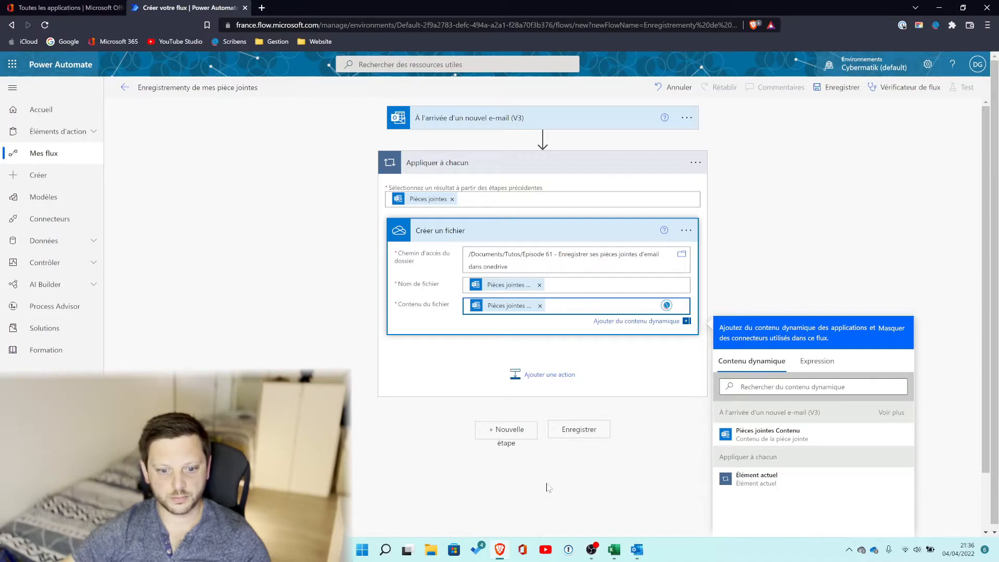
Save the flow and start a manual test of it.
{"action": "left_click", "coordinate": [567, 438]}
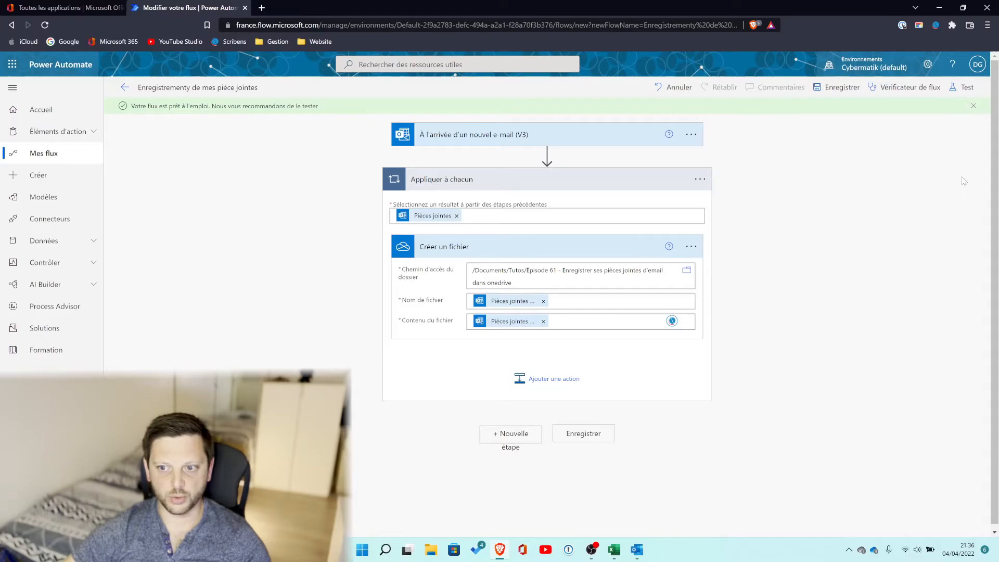
{"action": "left_click", "coordinate": [973, 107]}
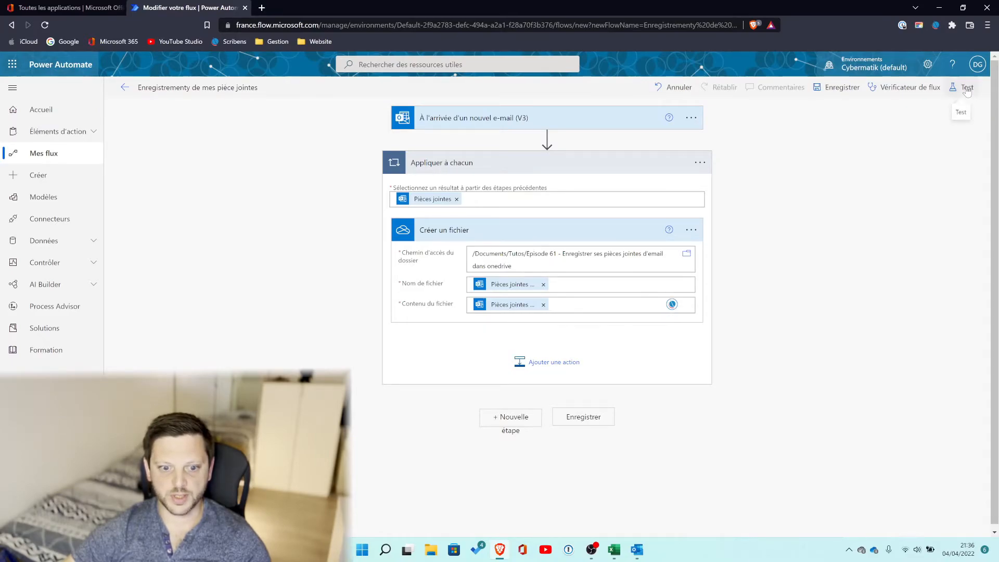
{"action": "left_click", "coordinate": [966, 90]}
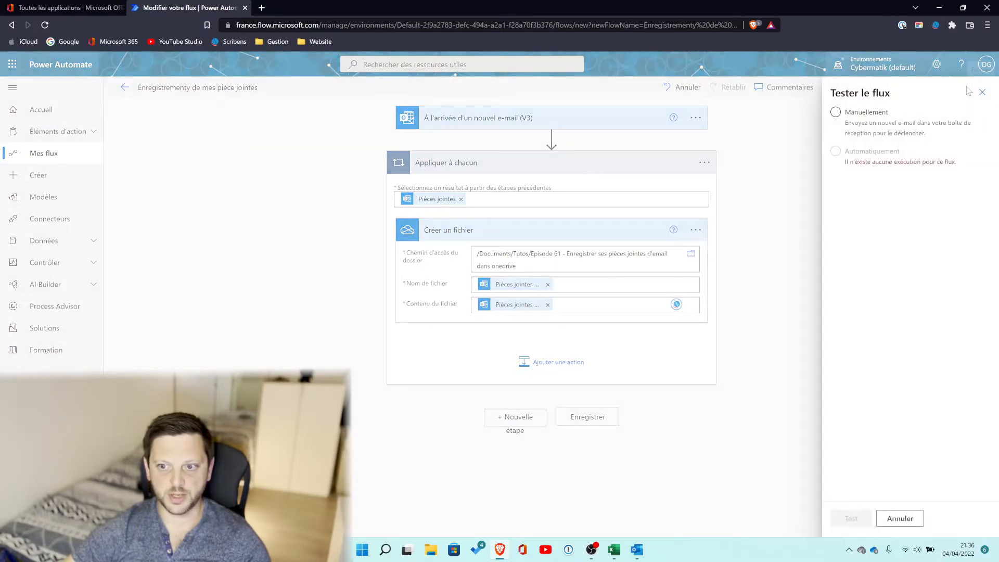
{"action": "left_click", "coordinate": [836, 112]}
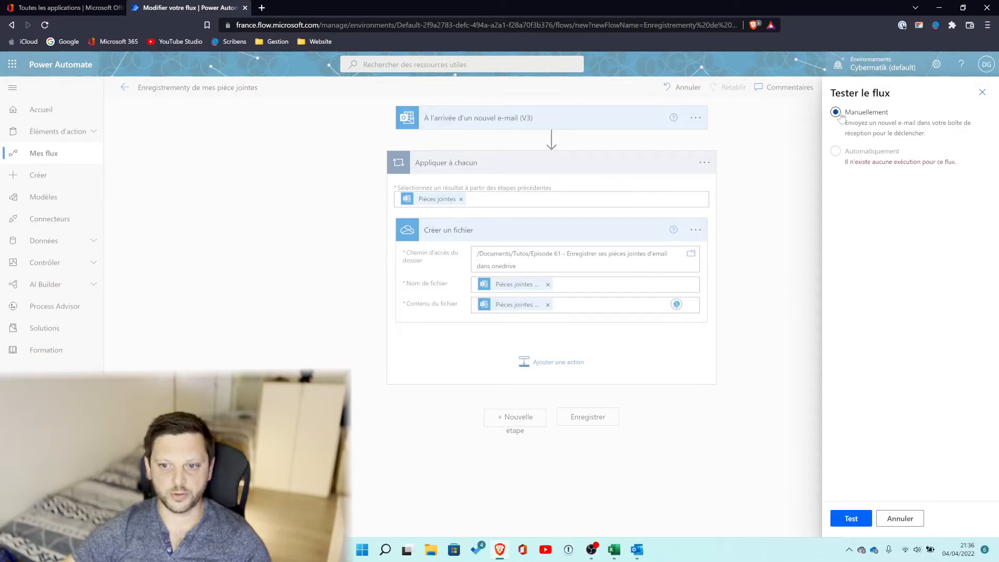
{"action": "left_click", "coordinate": [851, 519]}
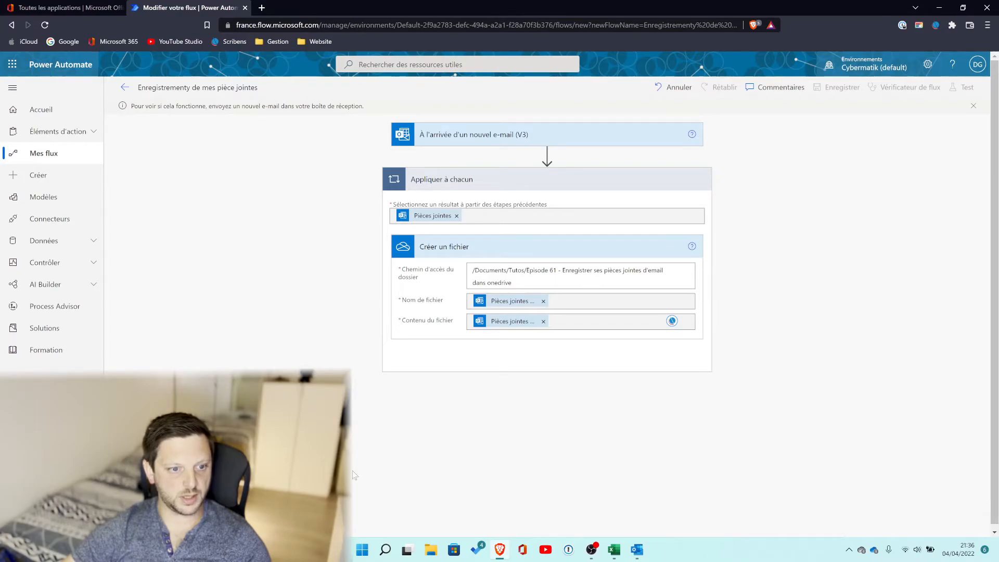
Switch to Outlook and create a new message addressed to the account owner, picked from the address book.
{"action": "left_click", "coordinate": [645, 549]}
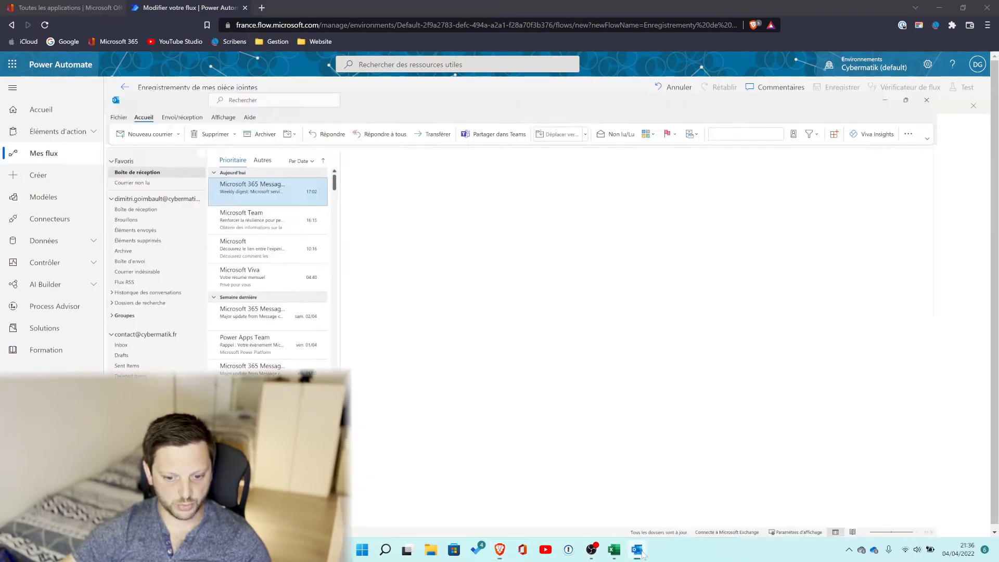
{"action": "left_click", "coordinate": [52, 53]}
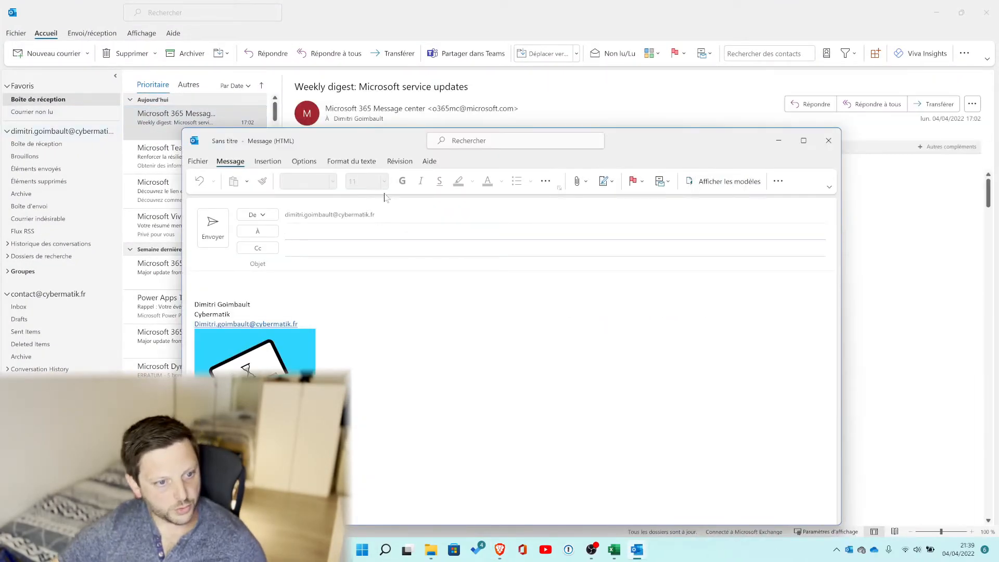
{"action": "left_click", "coordinate": [936, 12]}
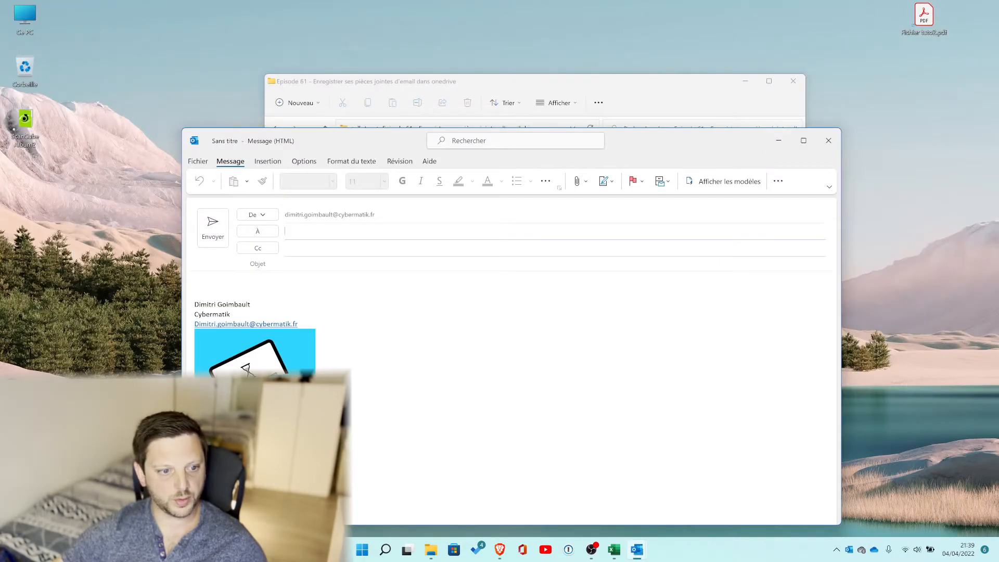
{"action": "left_click", "coordinate": [270, 234]}
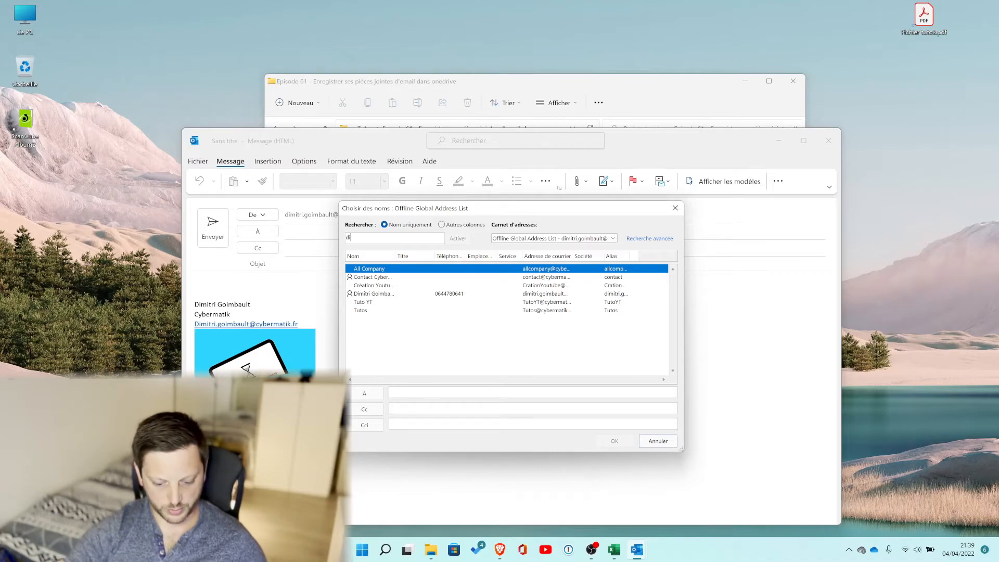
{"action": "type", "text": "dim"}
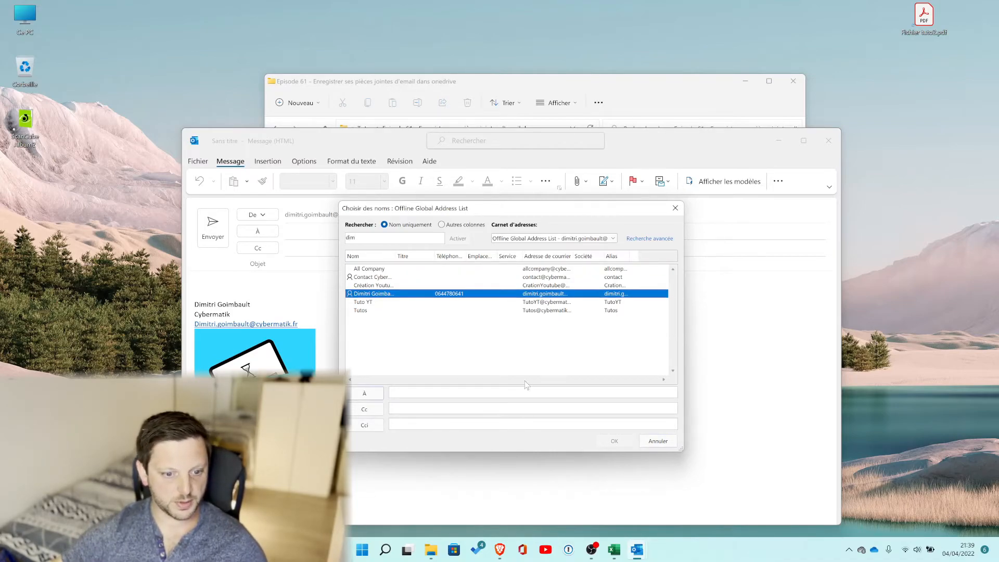
{"action": "left_click", "coordinate": [364, 392]}
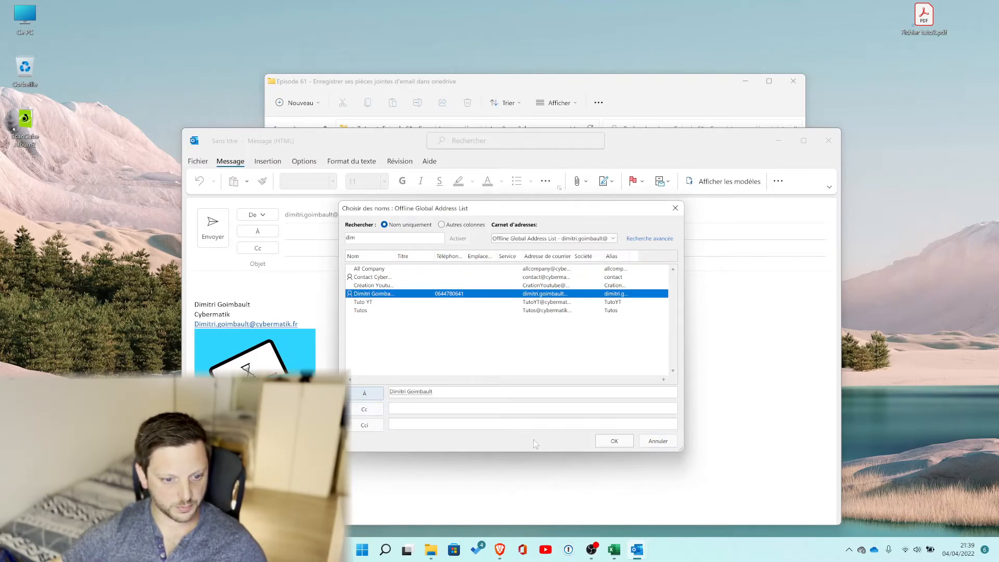
{"action": "left_click", "coordinate": [614, 440]}
Enter the subject "Test enregsitrement PJ", attach Fichier tuto2.pdf from the desktop, and send the message.
{"action": "left_click", "coordinate": [513, 281]}
{"action": "left_click", "coordinate": [512, 264]}
{"action": "type", "text": "Test enregsitrement PJ"}
{"action": "left_click_drag", "start_coordinate": [911, 25], "coordinate": [264, 289]}
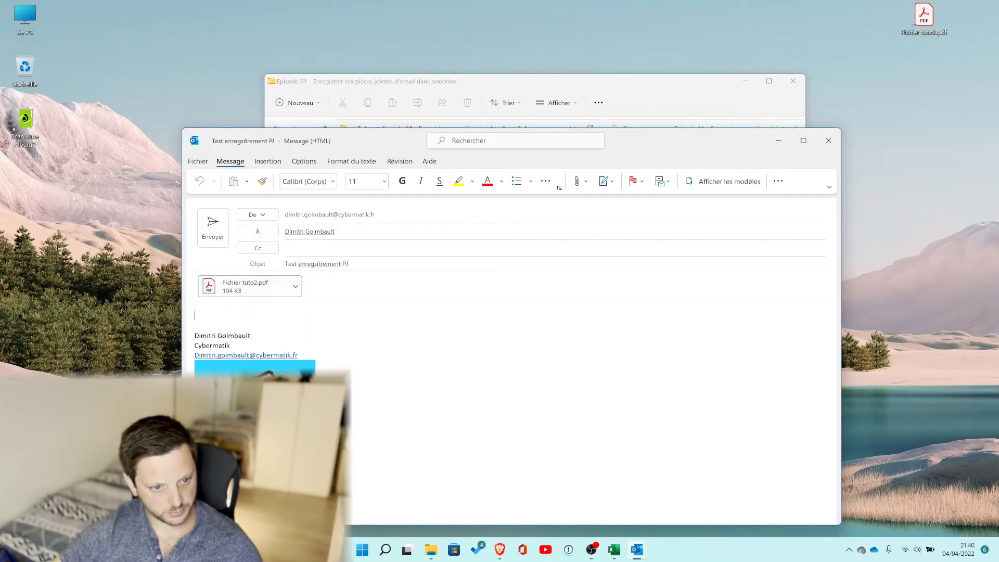
{"action": "left_click", "coordinate": [213, 227]}
Check the test message in Outlook's "Éléments envoyés" folder and return to the inbox.
{"action": "left_click", "coordinate": [638, 551]}
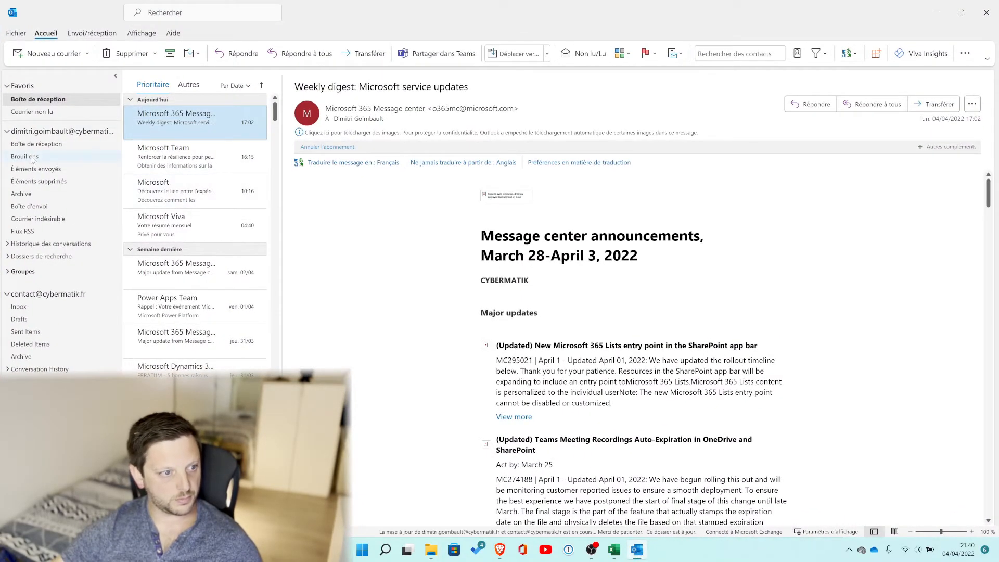
{"action": "left_click", "coordinate": [42, 170]}
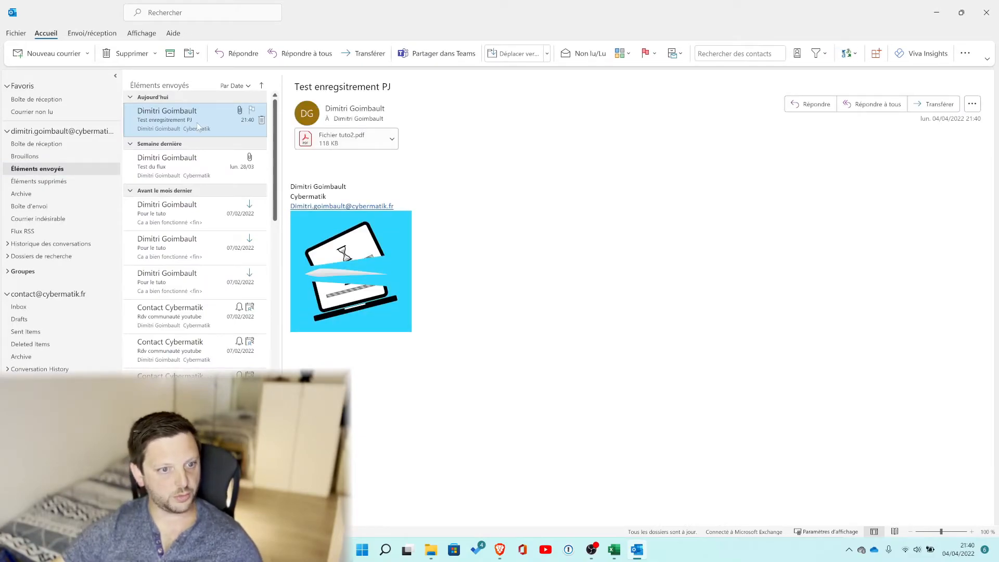
{"action": "left_click", "coordinate": [86, 104]}
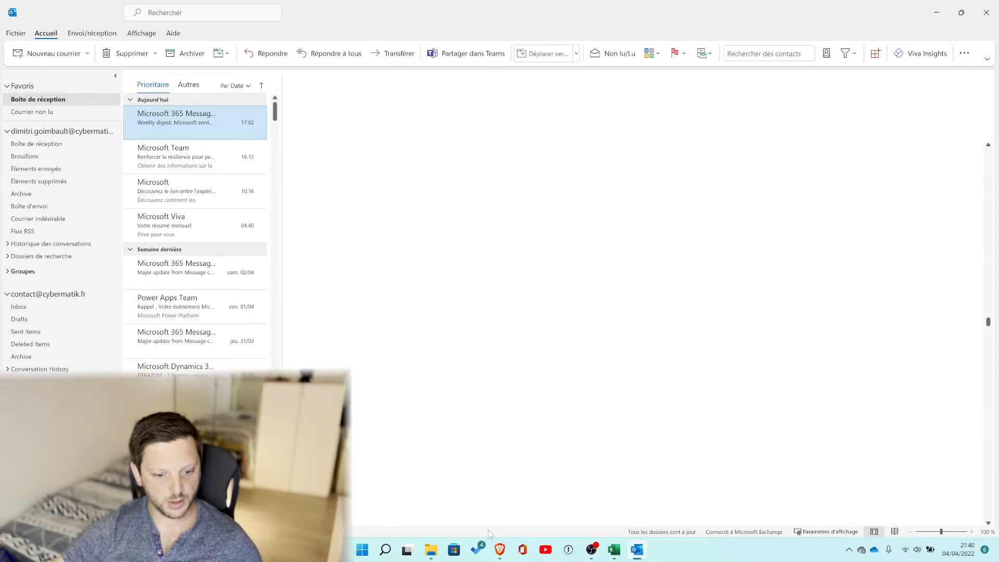
Check the test run in Power Automate, view the received test message in the Outlook inbox, and return to the flow.
{"action": "left_click", "coordinate": [499, 549]}
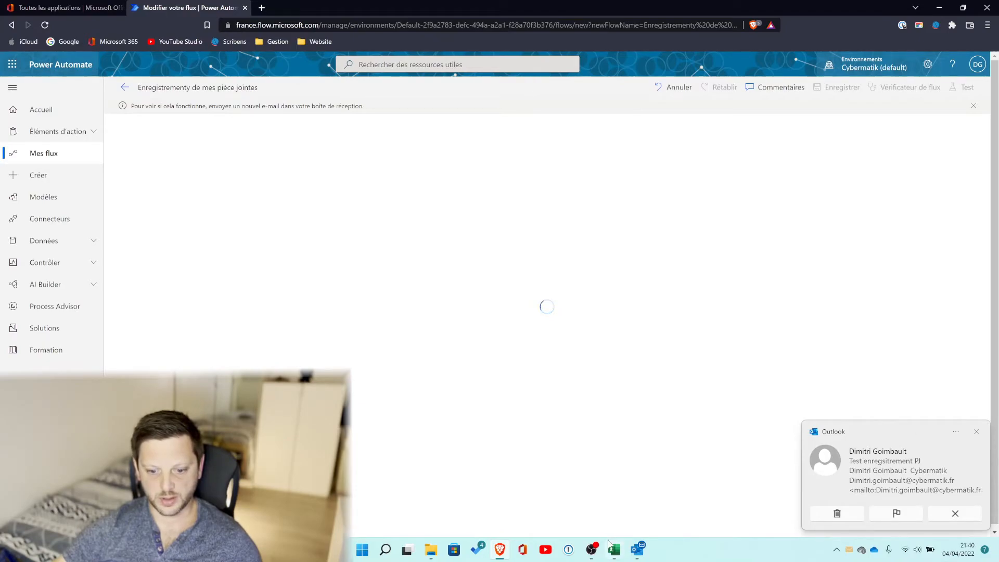
{"action": "left_click", "coordinate": [638, 550]}
{"action": "left_click", "coordinate": [188, 129]}
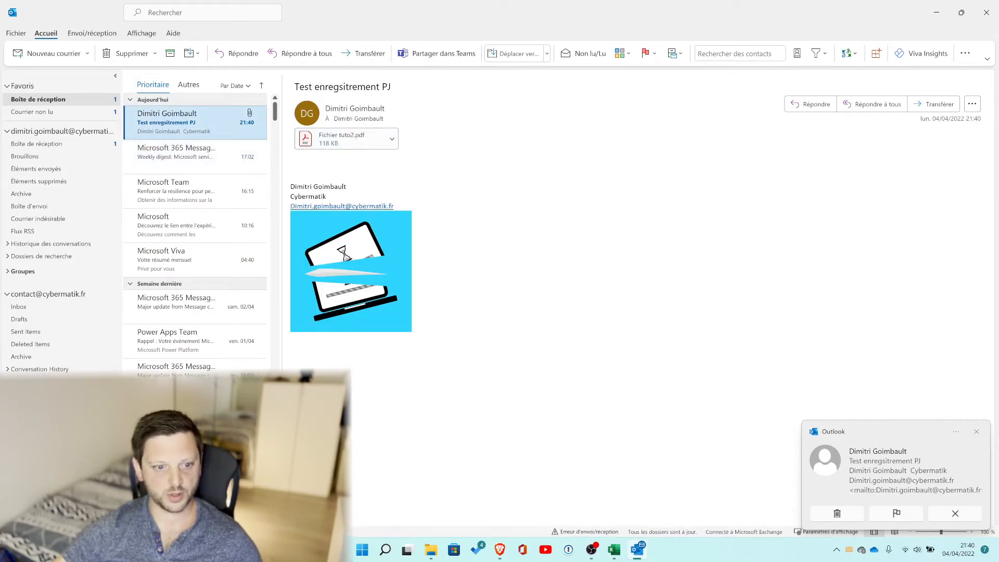
{"action": "left_click", "coordinate": [936, 12]}
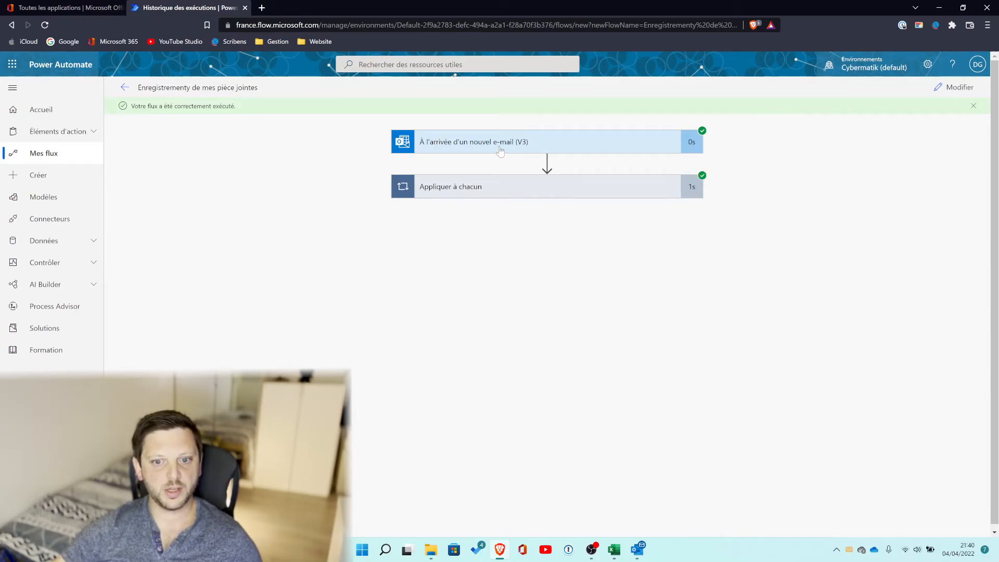
Examine the inputs and outputs of "Créer un fichier" for each iteration of the "Appliquer à chacun" loop.
{"action": "left_click", "coordinate": [492, 188]}
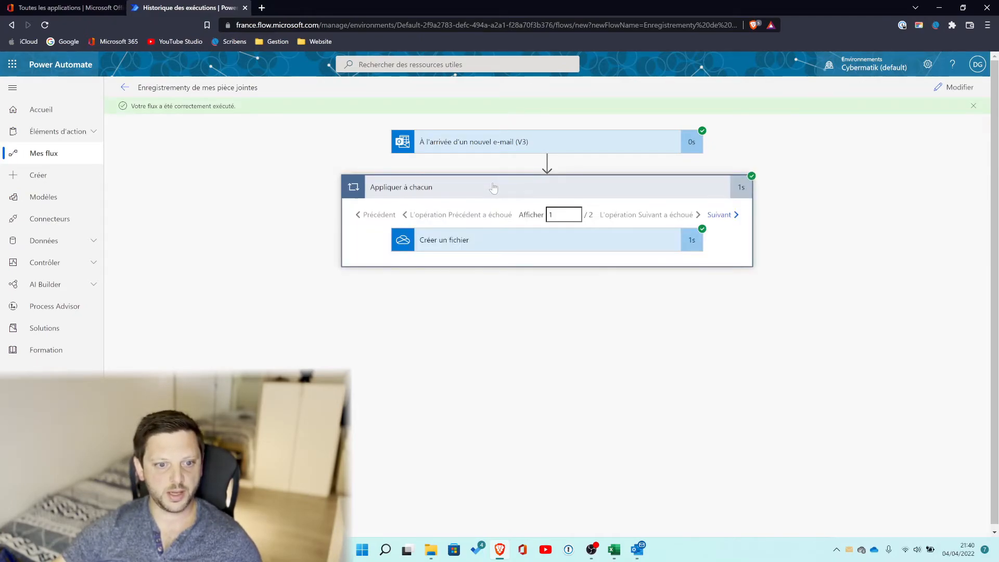
{"action": "left_click", "coordinate": [495, 244]}
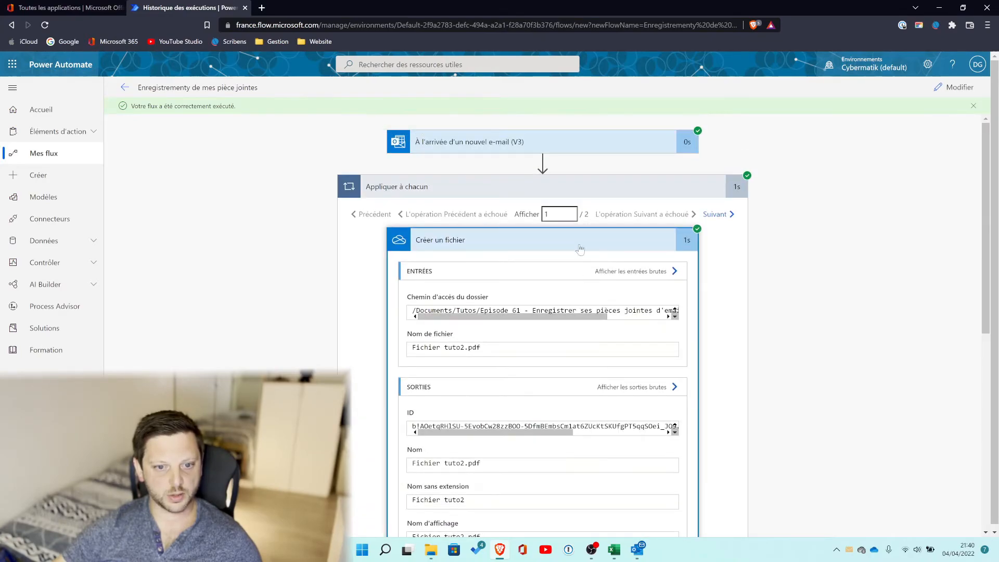
{"action": "scroll", "coordinate": [541, 328], "scroll_direction": "down", "scroll_amount": 7}
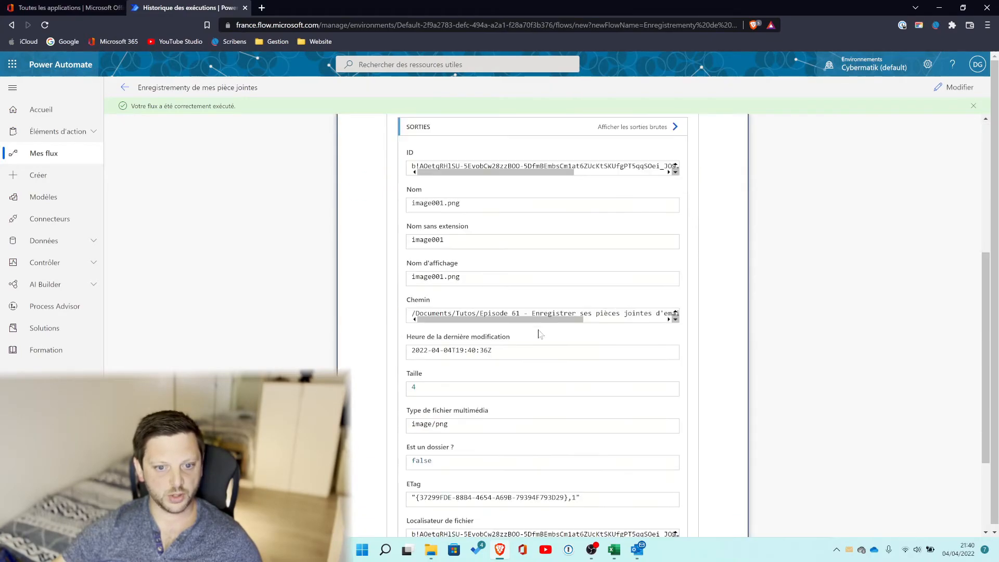
{"action": "scroll", "coordinate": [541, 328], "scroll_direction": "up", "scroll_amount": 6}
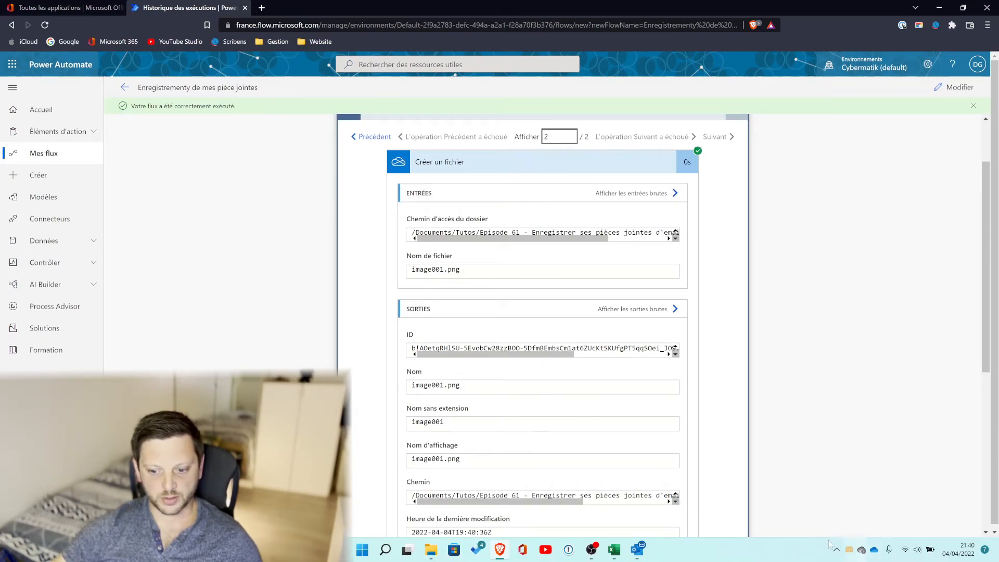
Check OneDrive's recent sync activity and show the Episode 61 folder in File Explorer.
{"action": "left_click", "coordinate": [874, 549]}
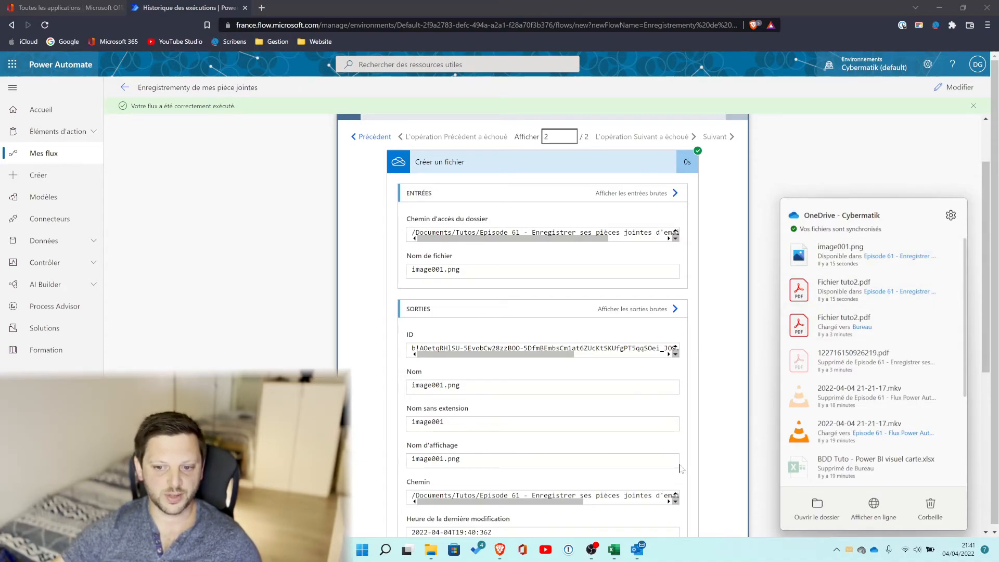
{"action": "left_click", "coordinate": [671, 559]}
{"action": "left_click", "coordinate": [429, 551]}
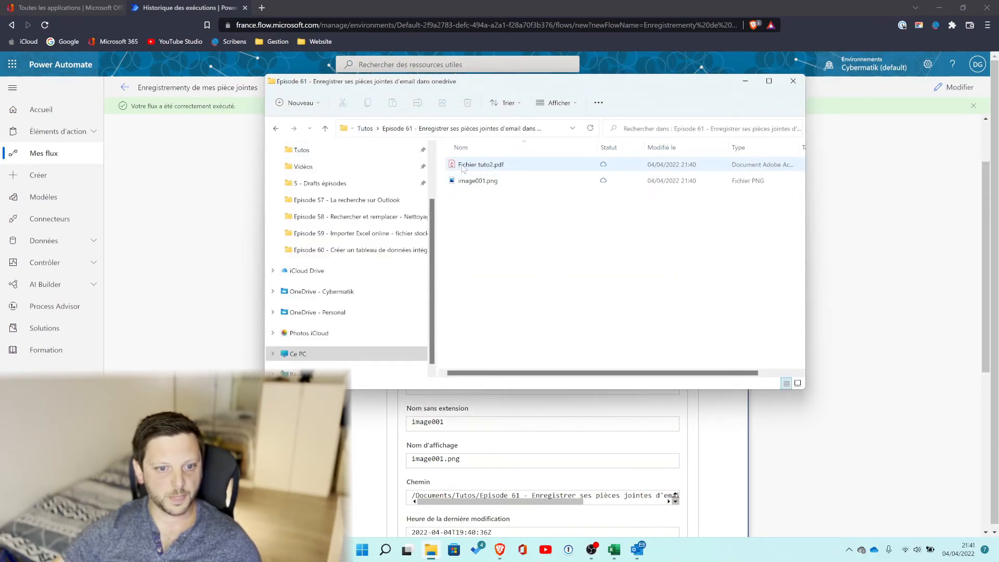
Open the saved Fichier tuto2.pdf to check its content, and close the PDF reader and the folder window.
{"action": "double_click", "coordinate": [500, 165]}
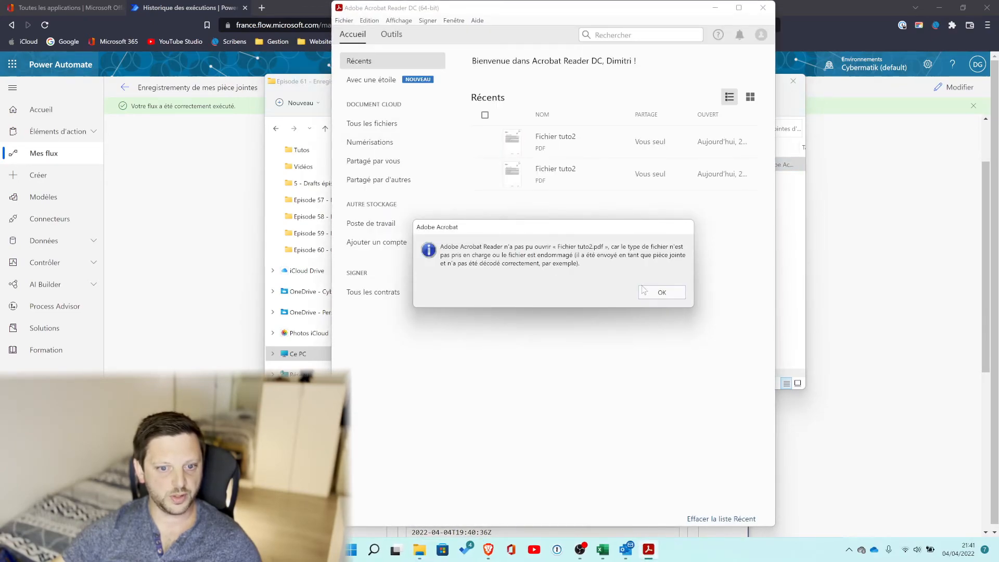
{"action": "left_click", "coordinate": [652, 294]}
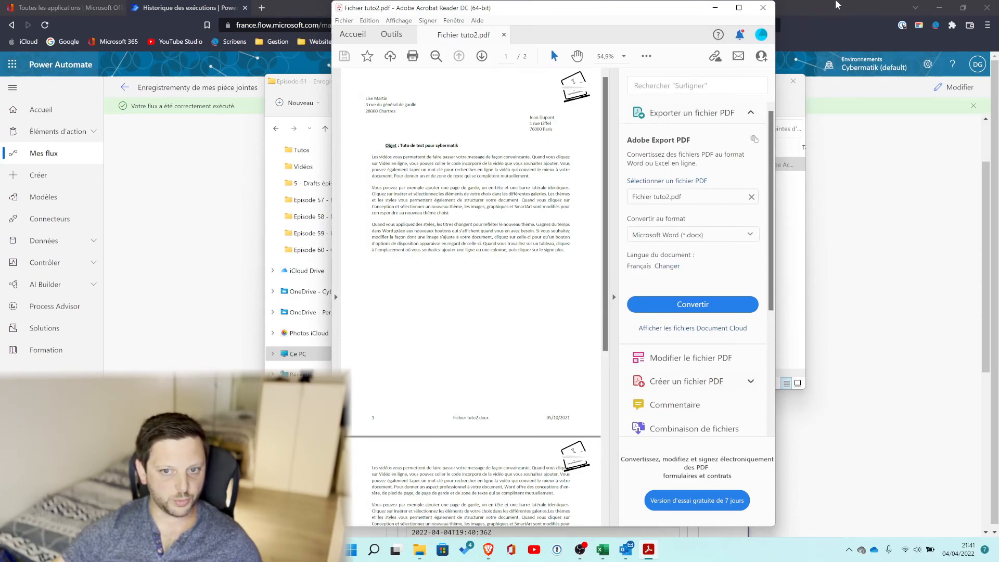
{"action": "left_click", "coordinate": [762, 7]}
{"action": "left_click", "coordinate": [578, 288]}
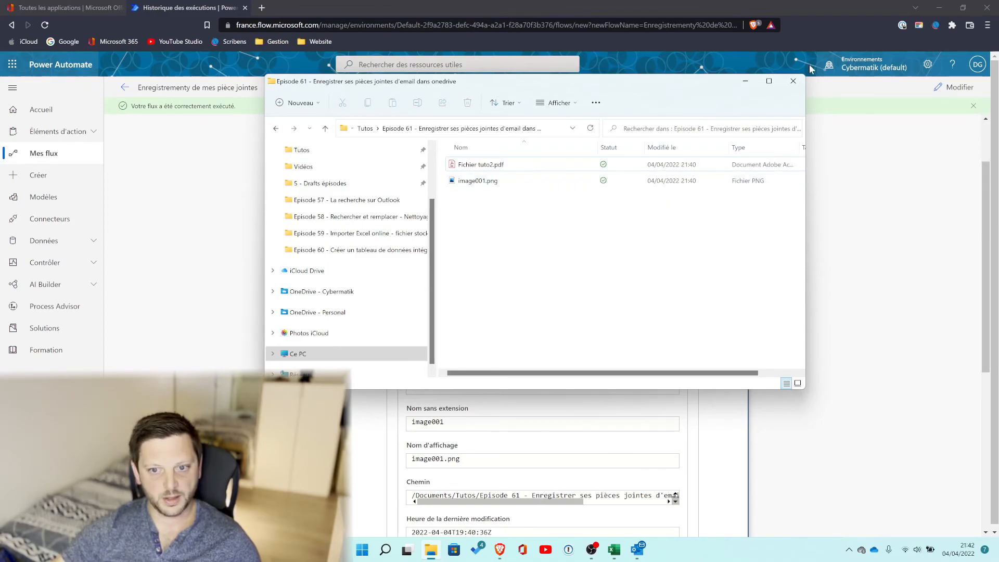
{"action": "left_click", "coordinate": [794, 82]}
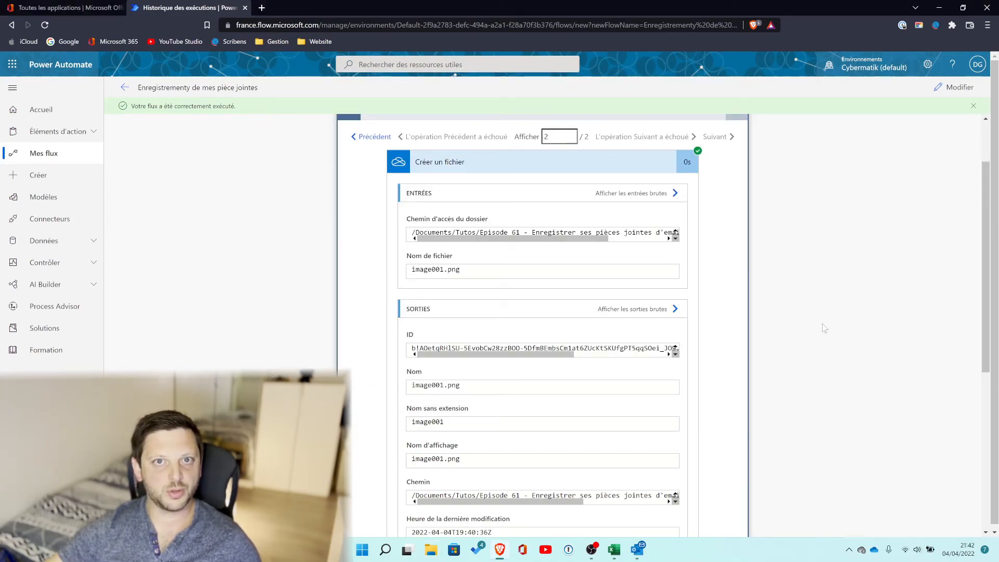